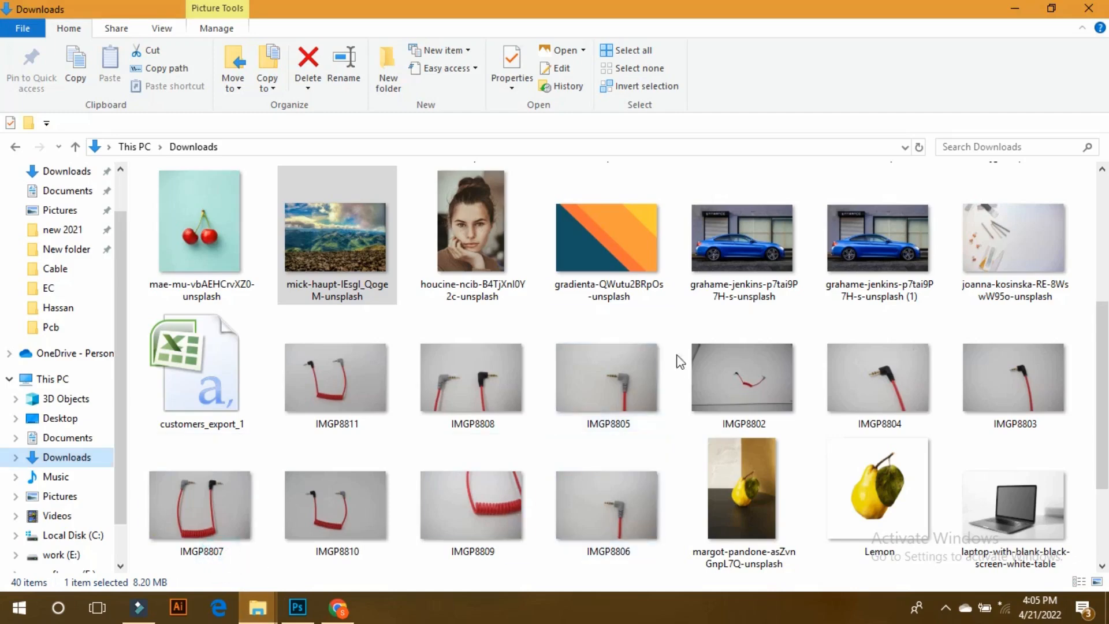
Step: Open the mountain landscape photo from Downloads in Photoshop and add a new empty layer above the background
{"action": "left_click_drag", "start_coordinate": [362, 257], "coordinate": [364, 392]}
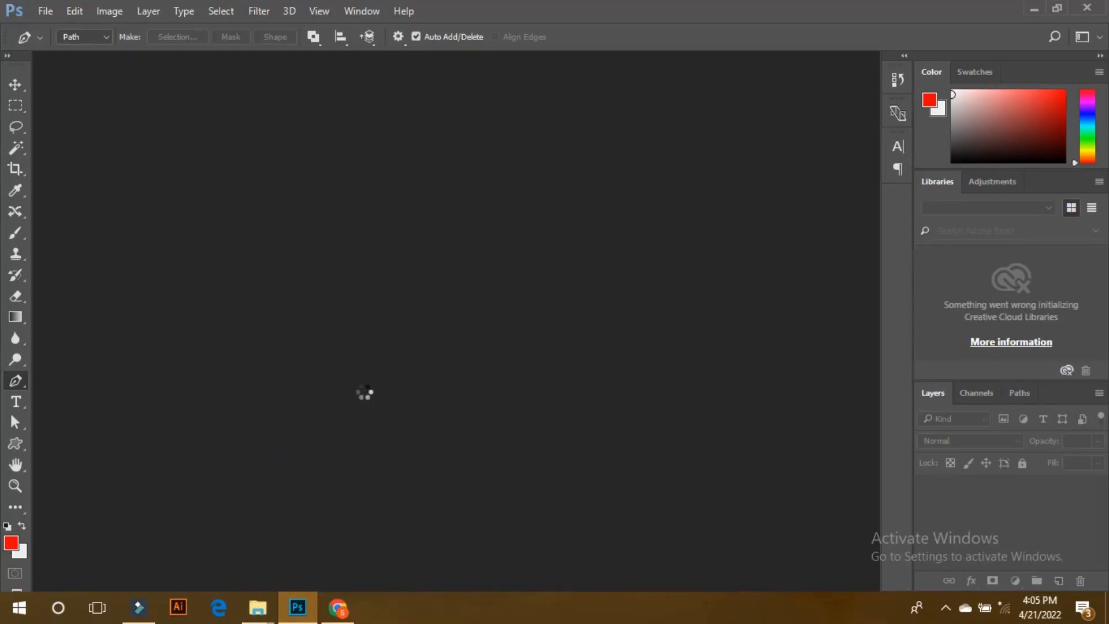
{"action": "left_click", "coordinate": [15, 87]}
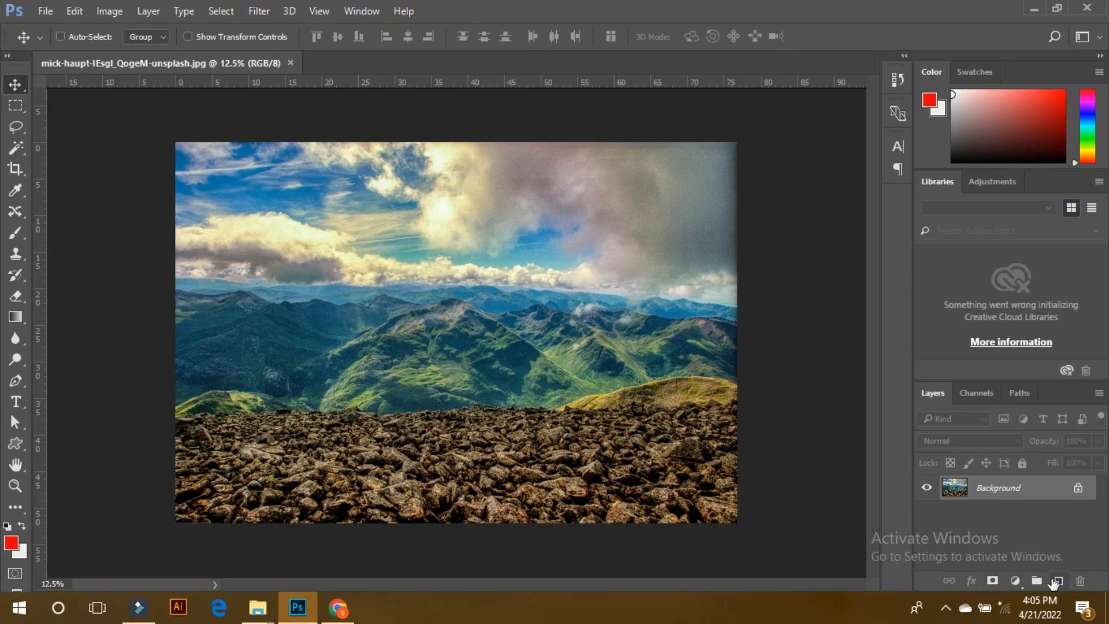
{"action": "left_click", "coordinate": [1059, 581]}
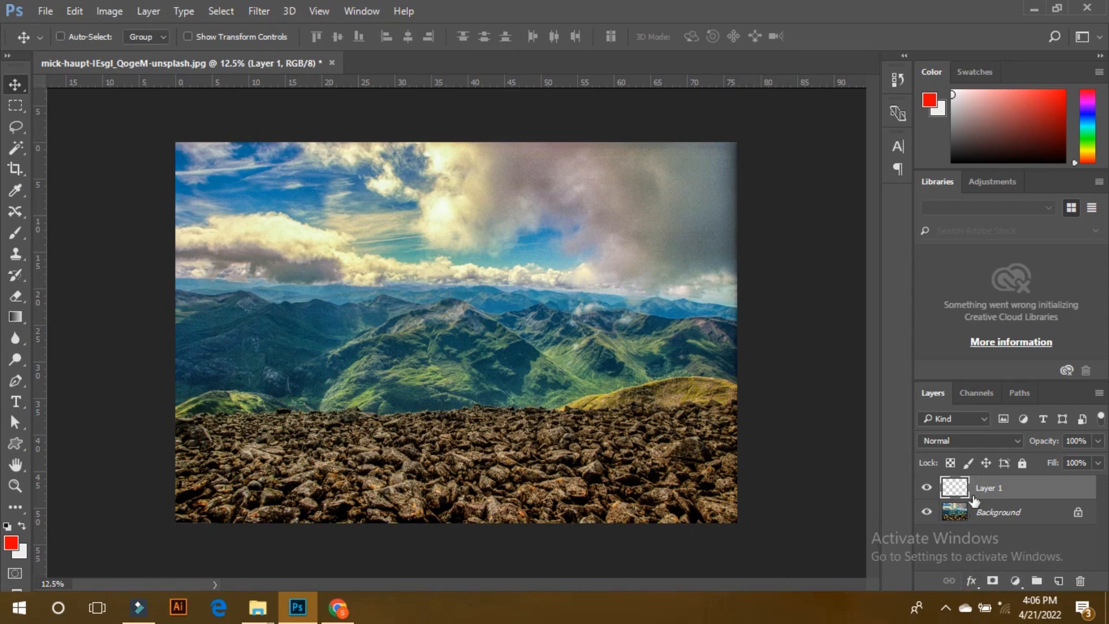
Step: Display the channels of a new 768 x 1024 pixel RGB Color document, and close that document again
{"action": "left_click", "coordinate": [961, 398]}
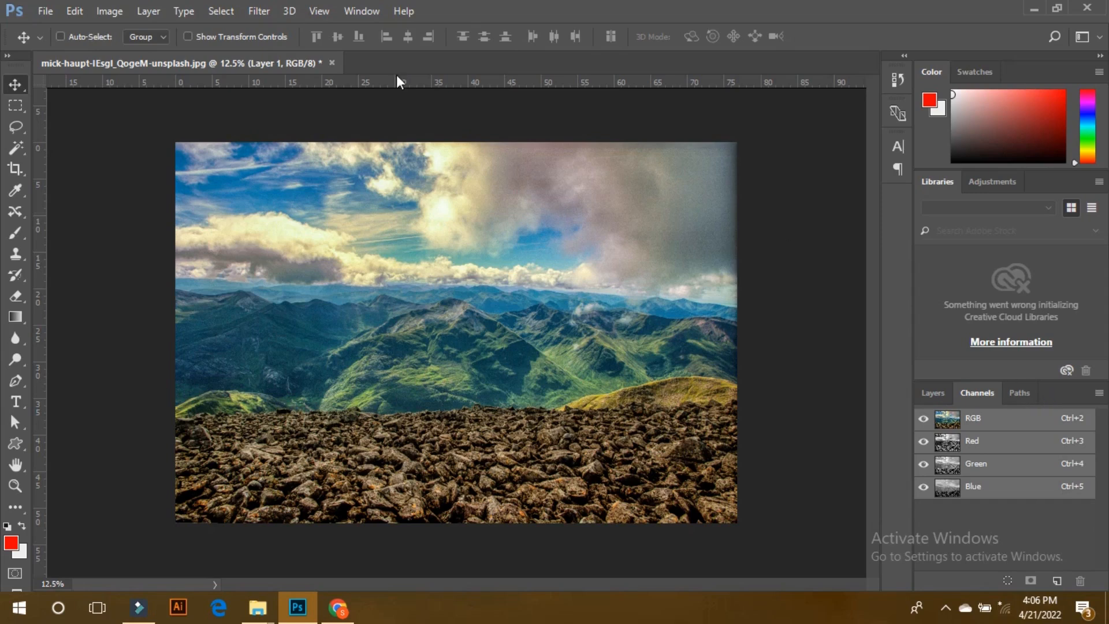
{"action": "left_click", "coordinate": [42, 11]}
{"action": "left_click", "coordinate": [55, 29]}
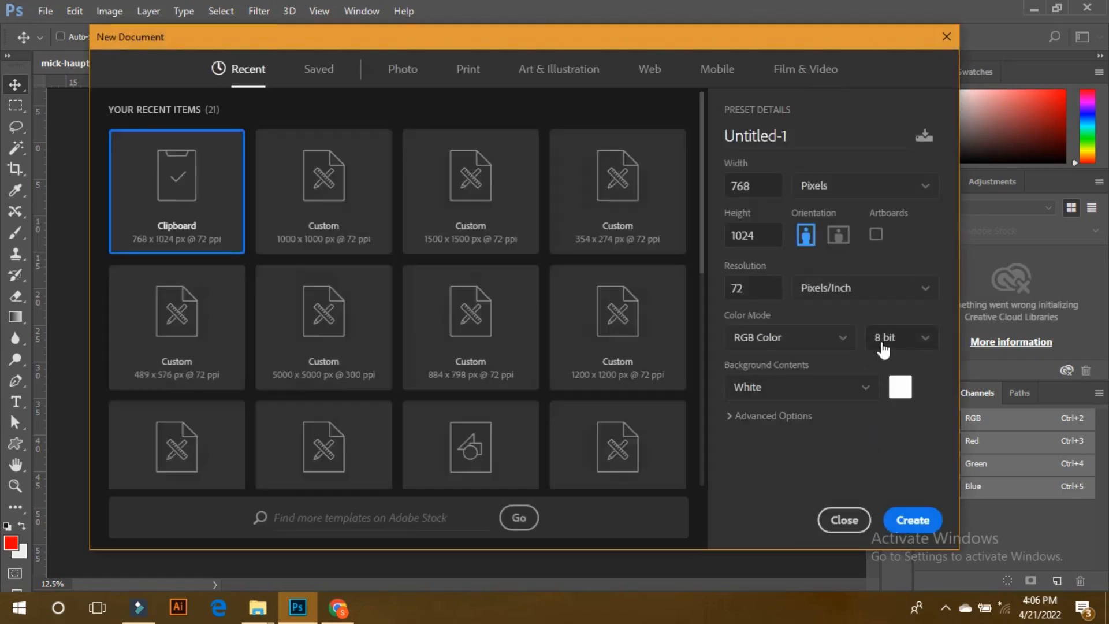
{"action": "left_click", "coordinate": [805, 341]}
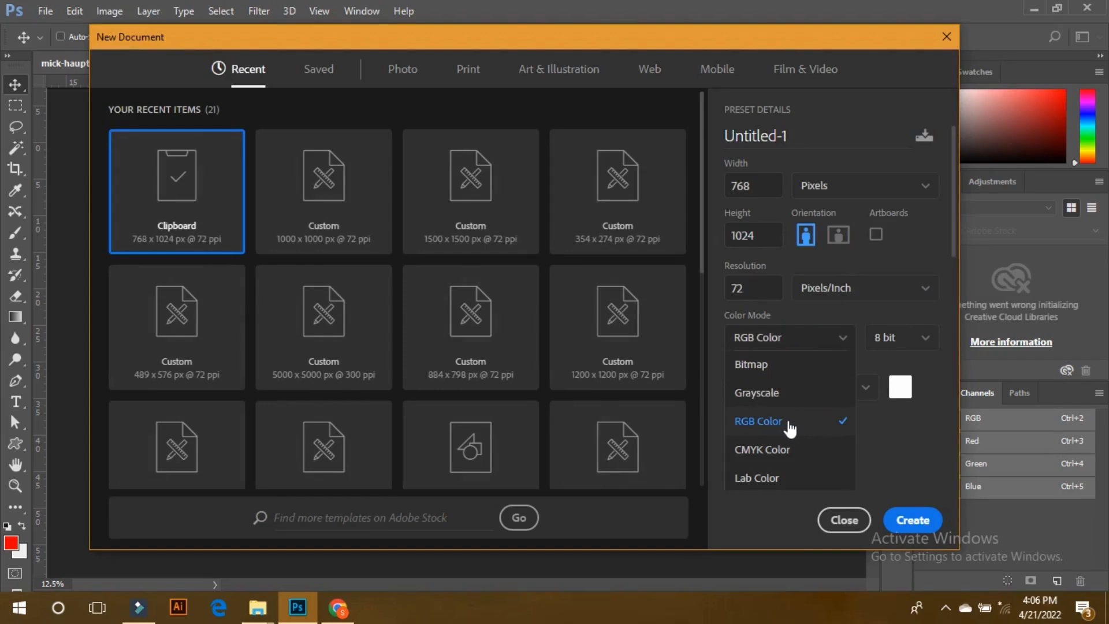
{"action": "left_click", "coordinate": [900, 514]}
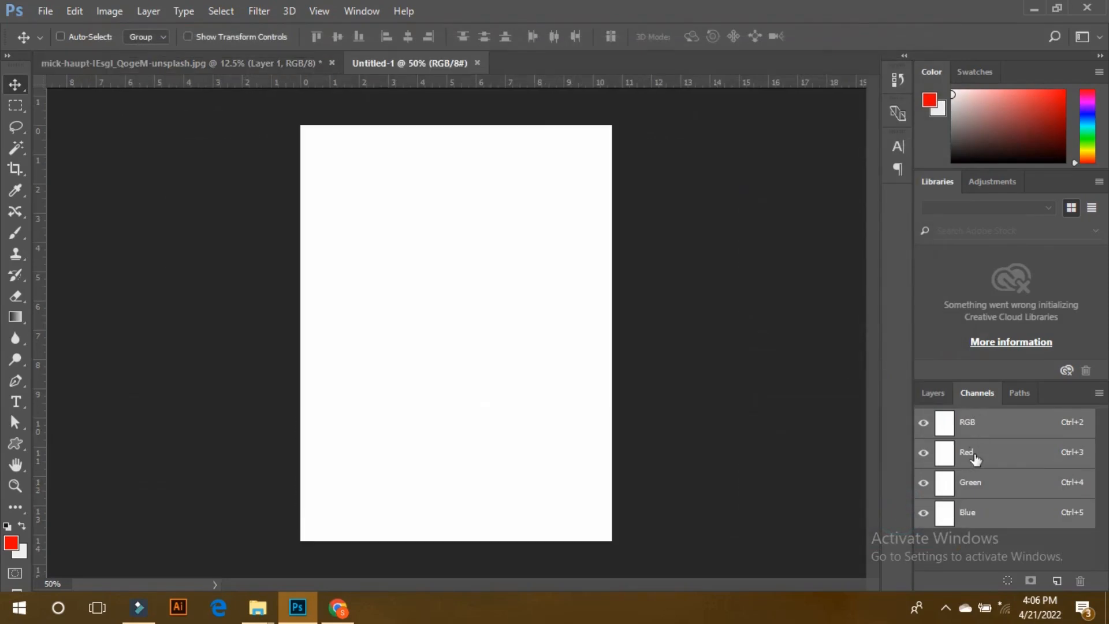
{"action": "left_click", "coordinate": [478, 63]}
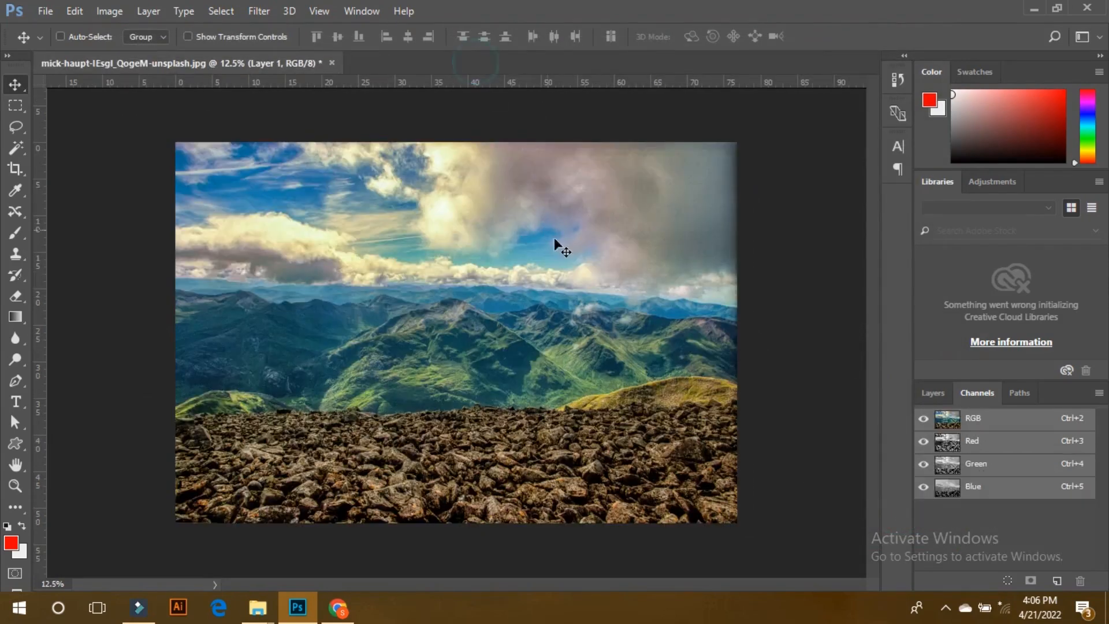
Step: Examine the photo with the Red and Green channels hidden, and show both channels again
{"action": "left_click", "coordinate": [990, 427]}
{"action": "left_click", "coordinate": [925, 443]}
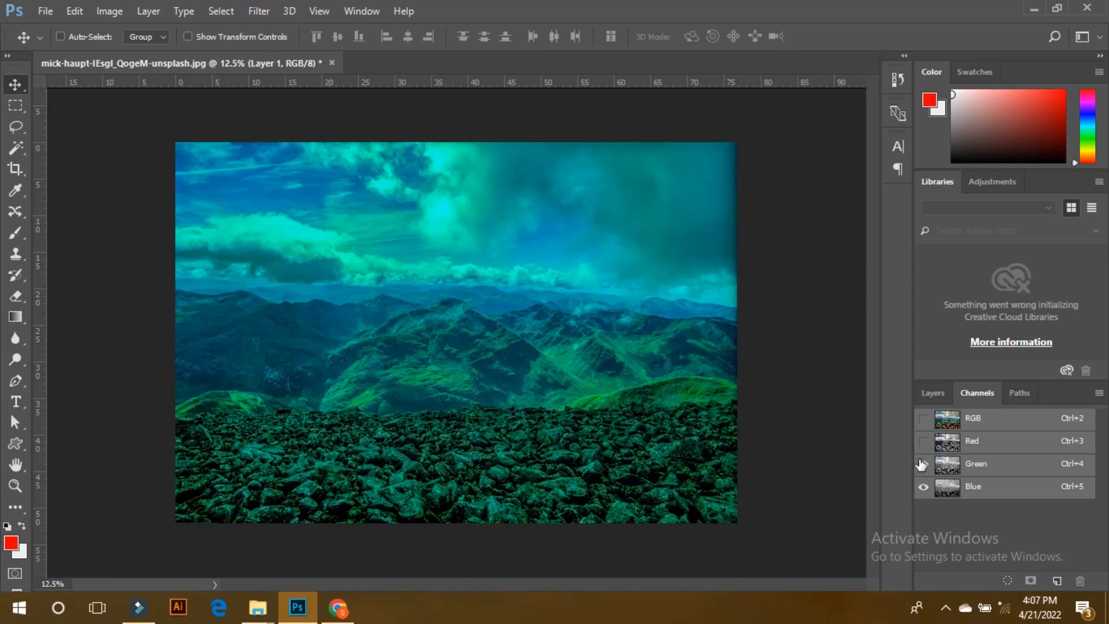
{"action": "left_click", "coordinate": [924, 464]}
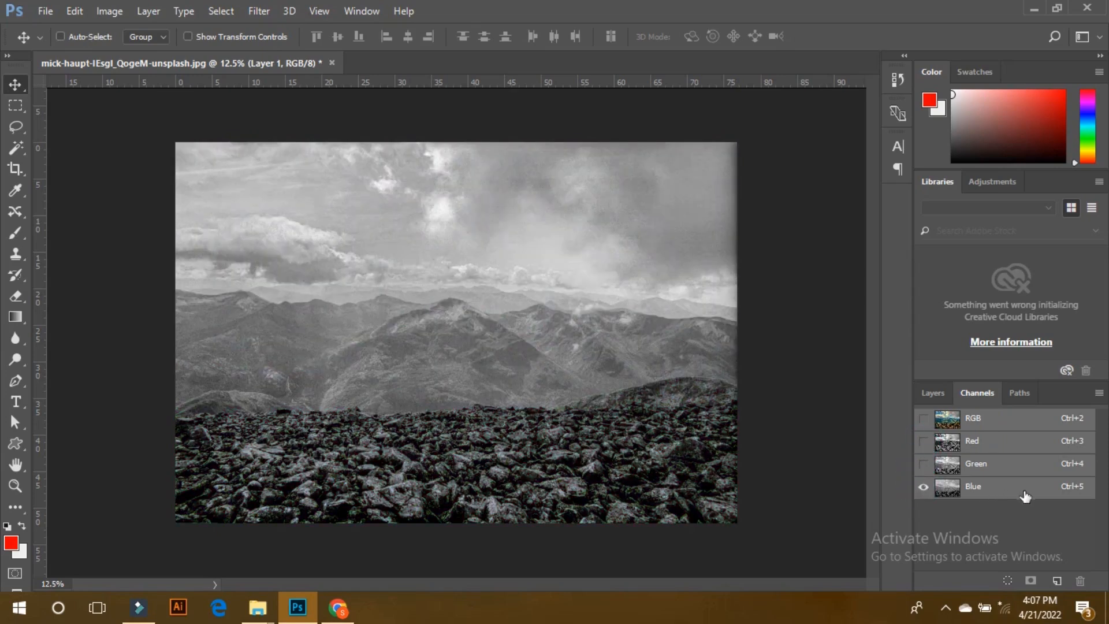
{"action": "left_click", "coordinate": [924, 463]}
{"action": "left_click", "coordinate": [924, 440]}
{"action": "left_click", "coordinate": [924, 441]}
{"action": "left_click", "coordinate": [924, 441]}
Step: Examine the photo in Red with Blue, Blue alone, Green with Blue and Green alone, and show all channels again
{"action": "left_click", "coordinate": [924, 463]}
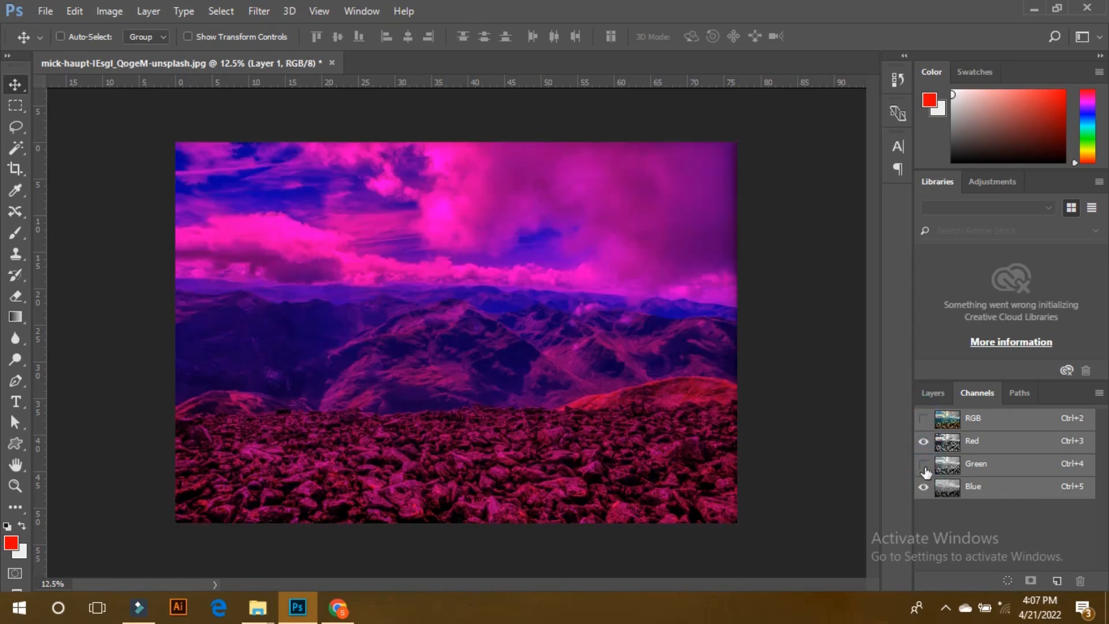
{"action": "left_click", "coordinate": [924, 464]}
{"action": "left_click", "coordinate": [924, 464]}
{"action": "left_click", "coordinate": [924, 442]}
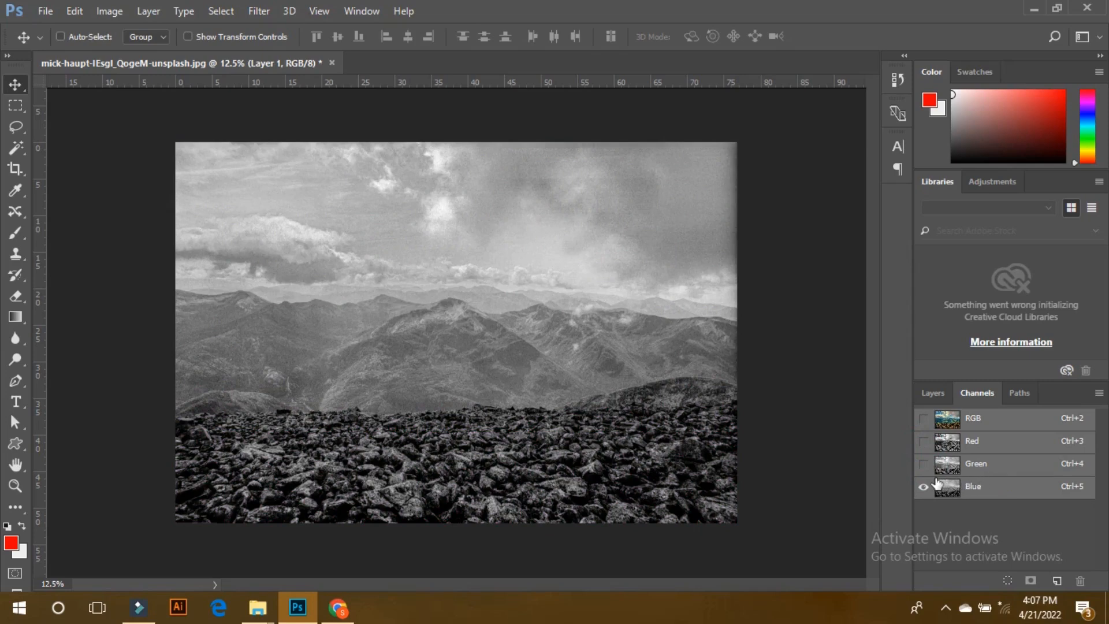
{"action": "left_click", "coordinate": [925, 464]}
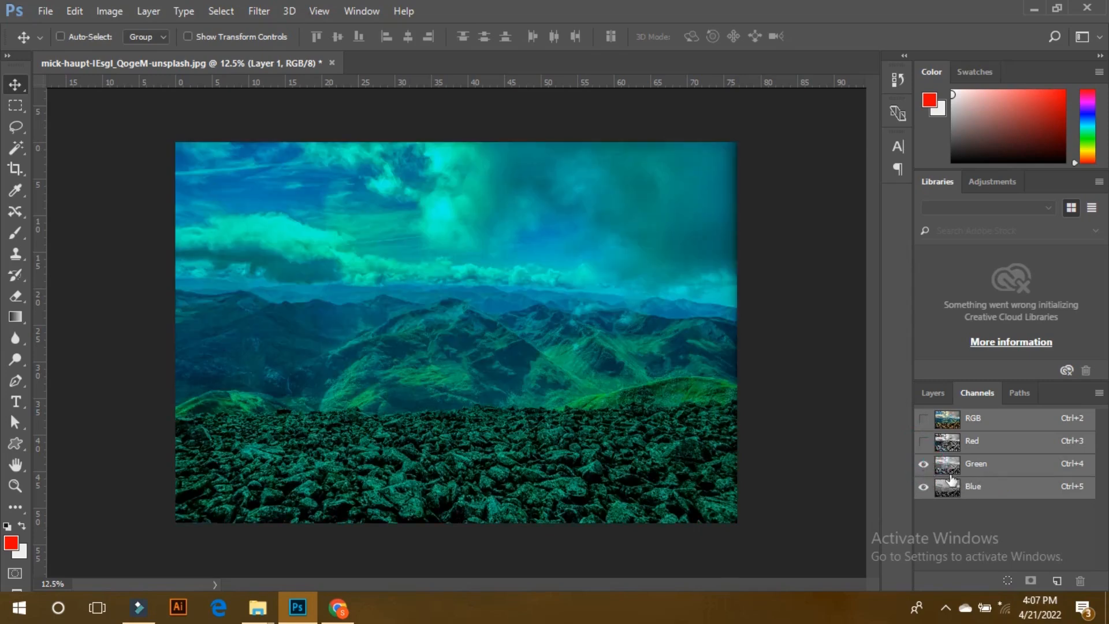
{"action": "left_click", "coordinate": [924, 485]}
{"action": "left_click", "coordinate": [924, 487]}
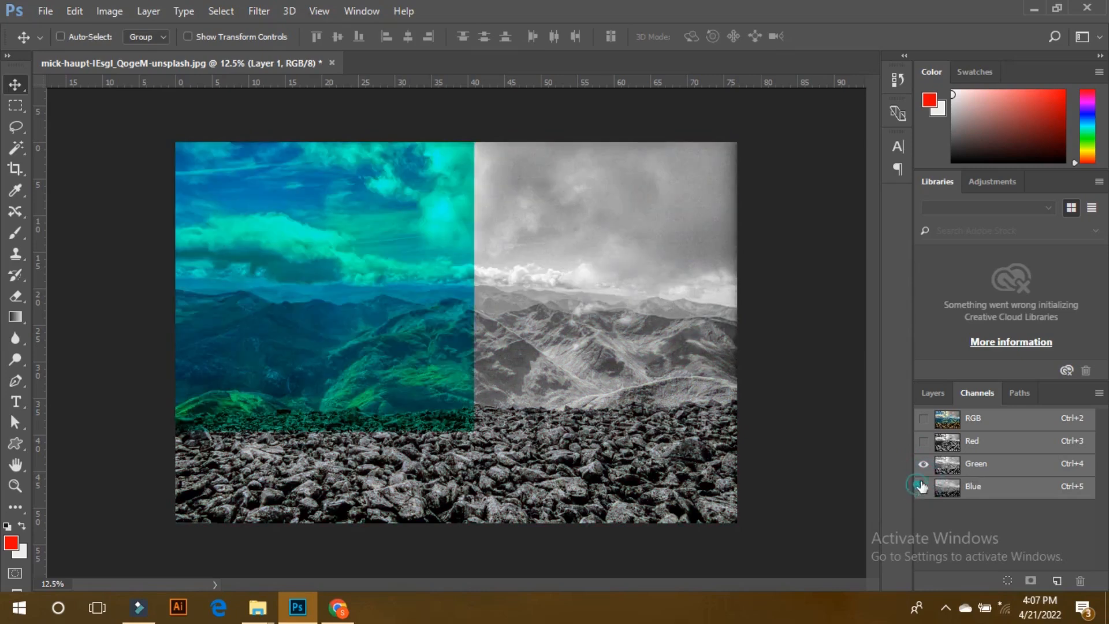
{"action": "left_click", "coordinate": [924, 441]}
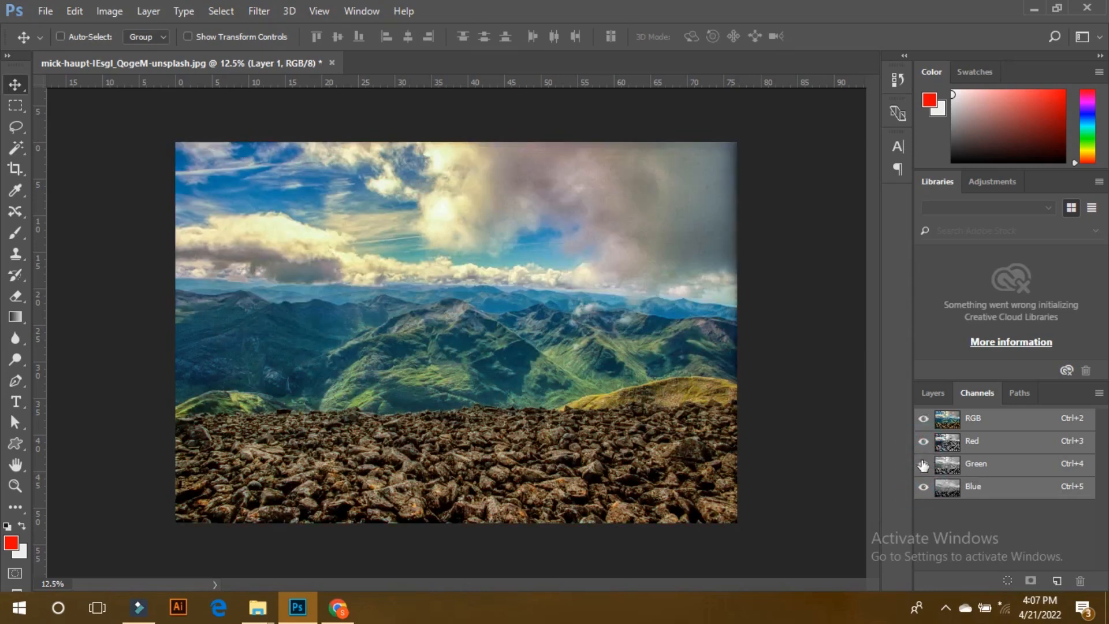
Step: Examine the photo with the Green and Blue channels hidden, and restore the full RGB composite
{"action": "left_click", "coordinate": [924, 464]}
{"action": "left_click", "coordinate": [925, 487]}
{"action": "left_click", "coordinate": [924, 486]}
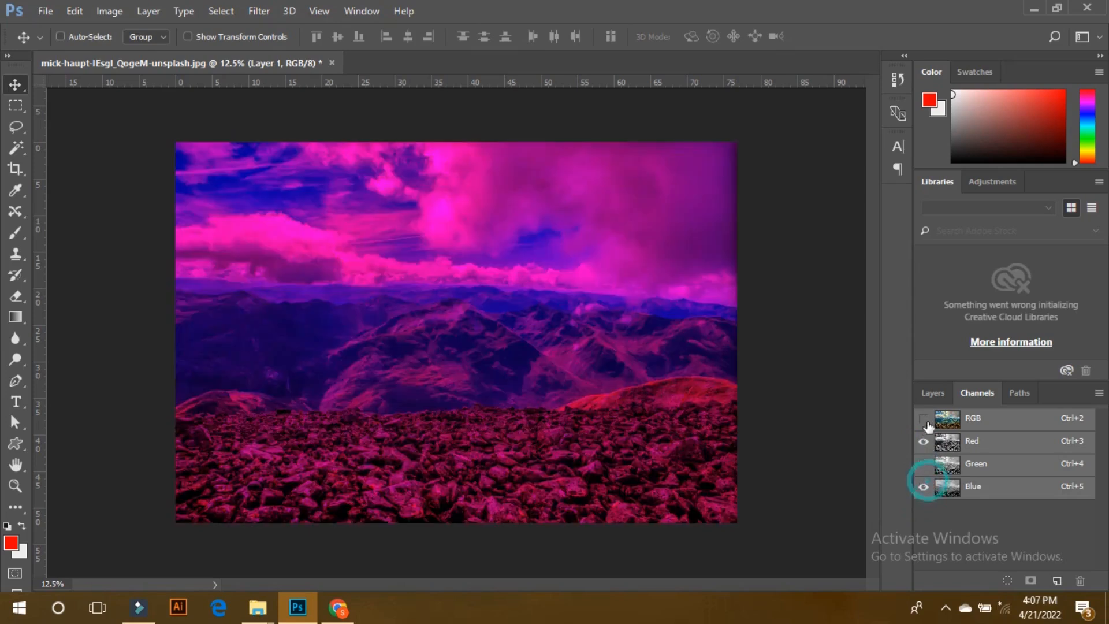
{"action": "left_click", "coordinate": [925, 418]}
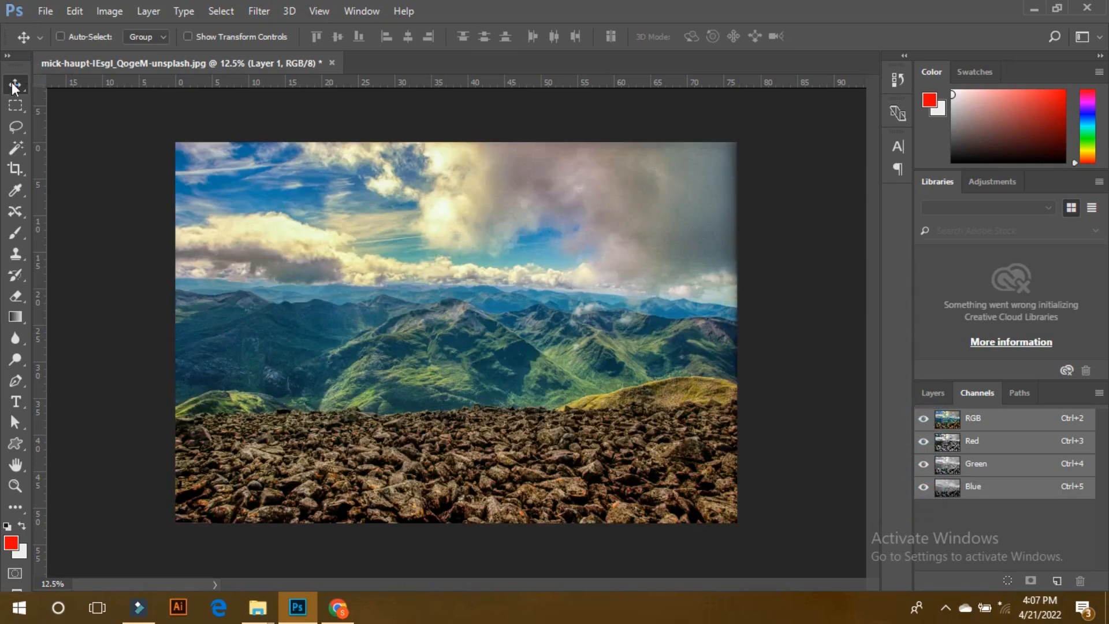
{"action": "left_click", "coordinate": [15, 85]}
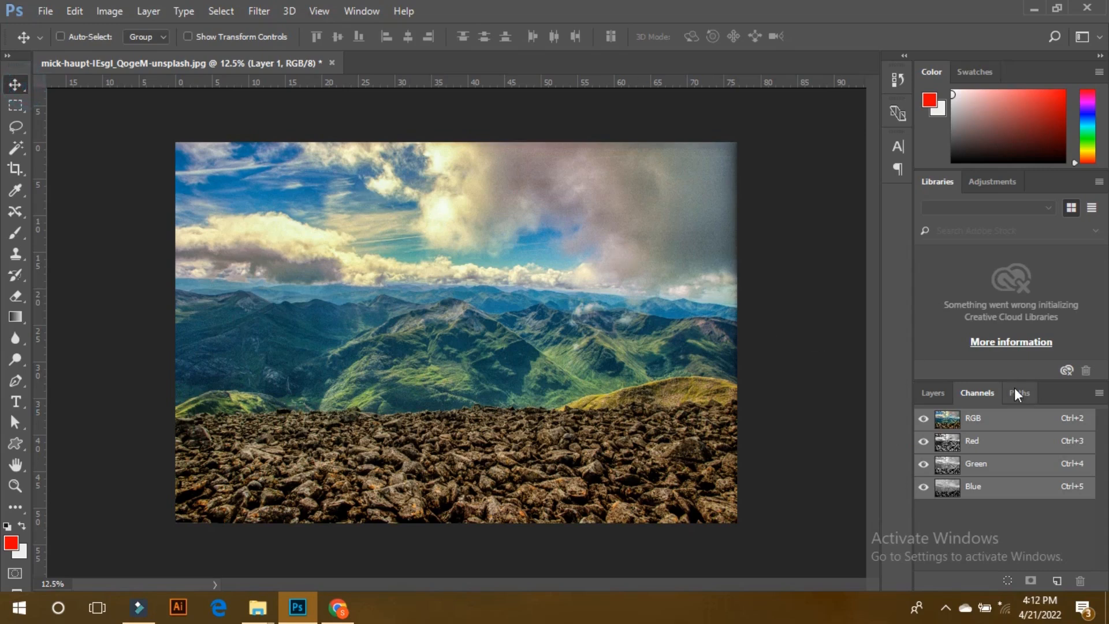
Step: Draw a closed Pen tool path around the white cloud at the photo's left edge and save it as Path 1
{"action": "left_click", "coordinate": [1017, 394]}
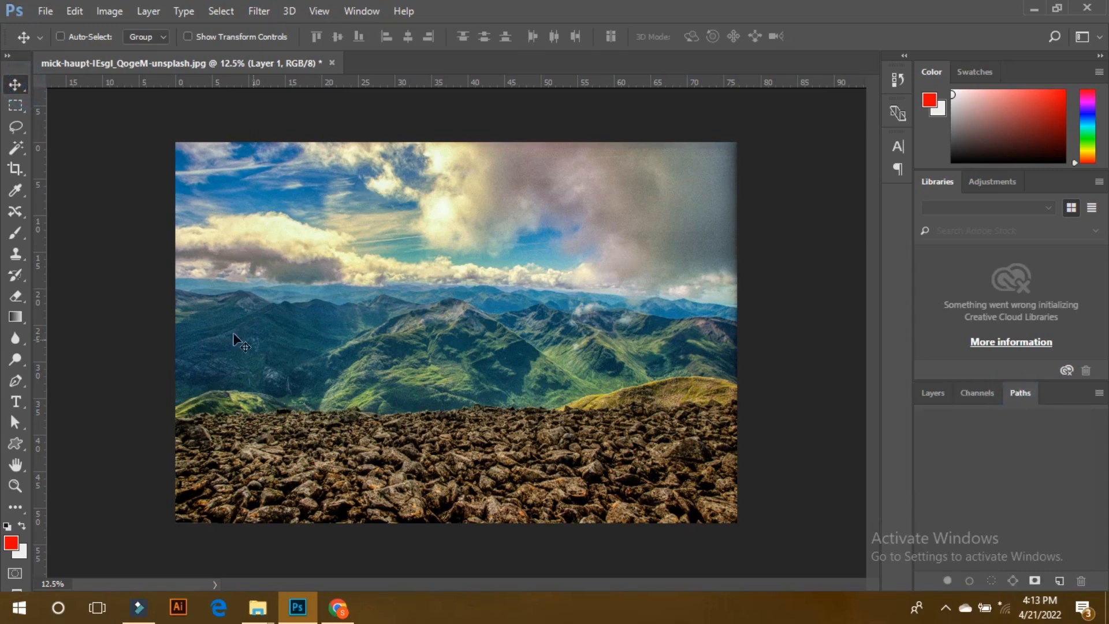
{"action": "left_click", "coordinate": [16, 381]}
{"action": "left_click", "coordinate": [172, 220]}
{"action": "left_click", "coordinate": [198, 213]}
{"action": "left_click", "coordinate": [232, 207]}
{"action": "left_click", "coordinate": [287, 206]}
{"action": "left_click", "coordinate": [321, 206]}
{"action": "left_click", "coordinate": [340, 230]}
{"action": "left_click", "coordinate": [363, 260]}
{"action": "left_click", "coordinate": [346, 287]}
{"action": "left_click", "coordinate": [303, 296]}
{"action": "left_click", "coordinate": [206, 295]}
{"action": "left_click", "coordinate": [167, 293]}
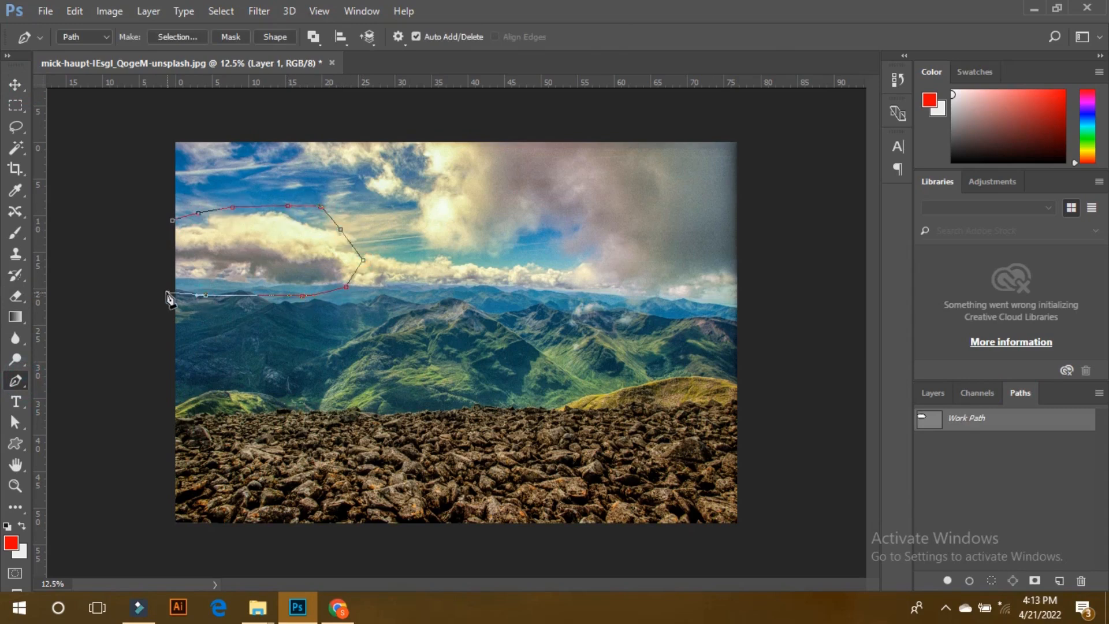
{"action": "left_click", "coordinate": [169, 222]}
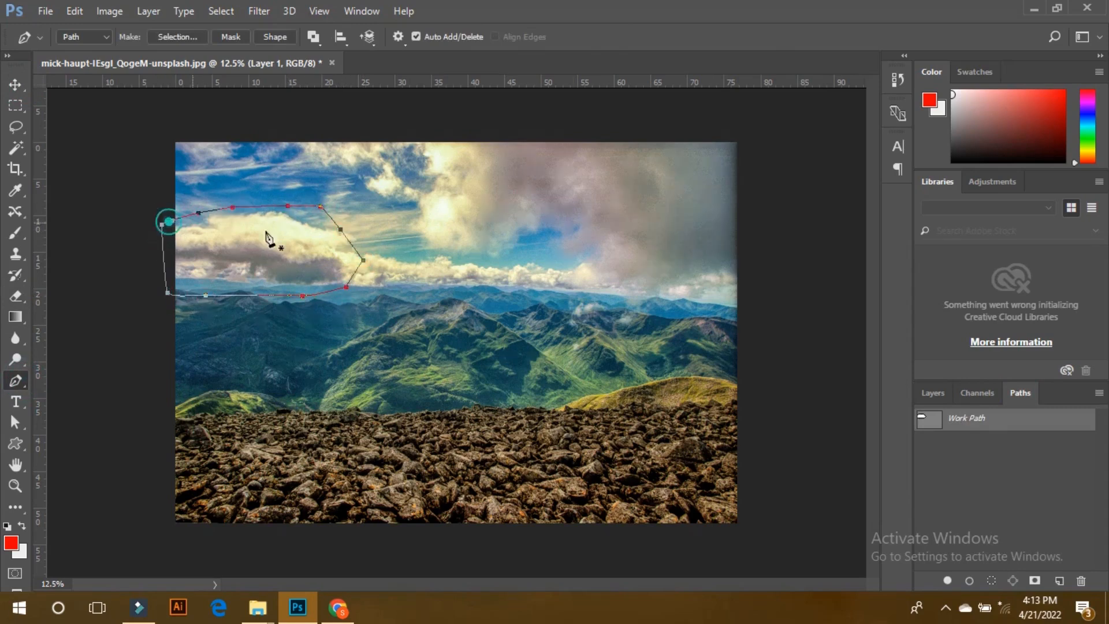
{"action": "double_click", "coordinate": [973, 424]}
{"action": "left_click", "coordinate": [649, 204]}
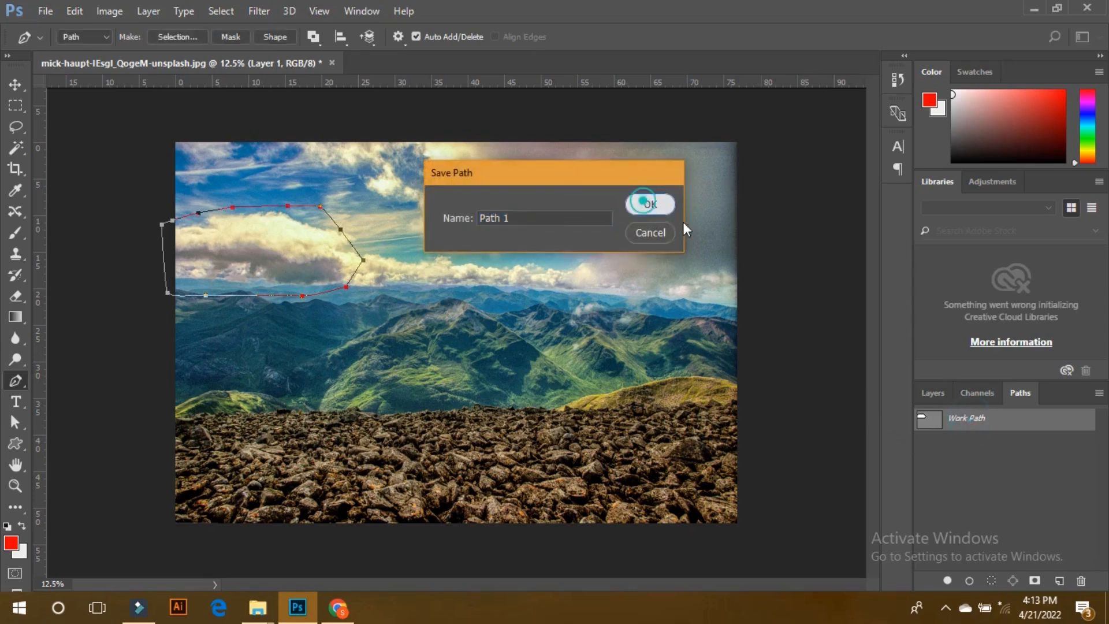
Step: Add a second path and draw a closed Pen outline around the central green mountain peak
{"action": "left_click", "coordinate": [1059, 582]}
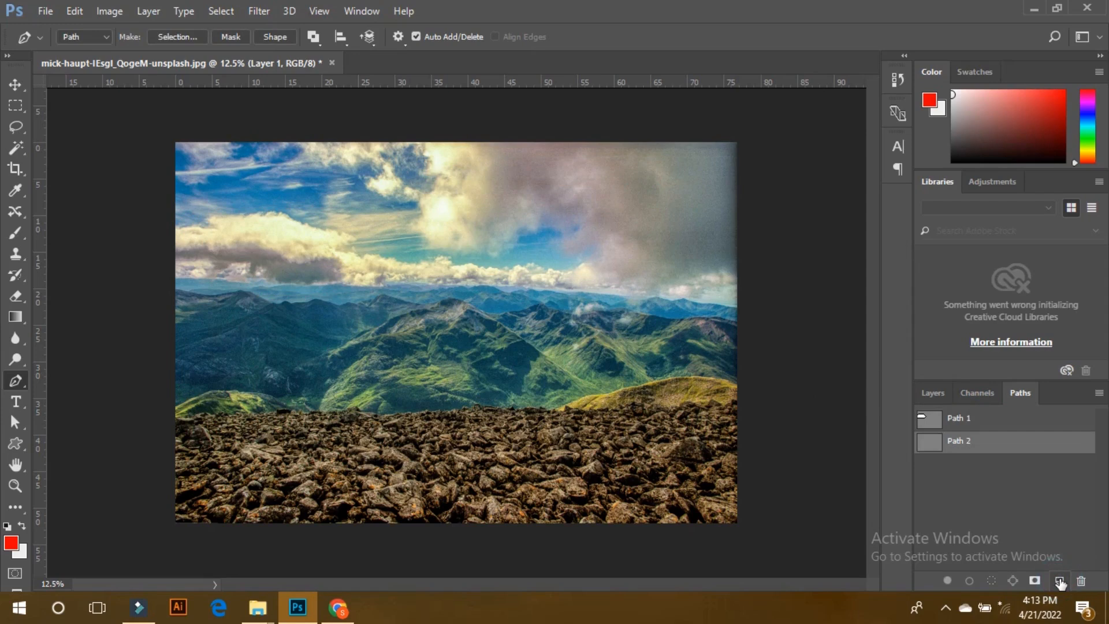
{"action": "left_click", "coordinate": [450, 288]}
{"action": "left_click", "coordinate": [520, 286]}
{"action": "left_click", "coordinate": [586, 330]}
{"action": "left_click", "coordinate": [582, 362]}
{"action": "left_click", "coordinate": [514, 389]}
{"action": "left_click", "coordinate": [464, 389]}
{"action": "left_click", "coordinate": [425, 327]}
{"action": "left_click", "coordinate": [426, 317]}
{"action": "left_click", "coordinate": [450, 286]}
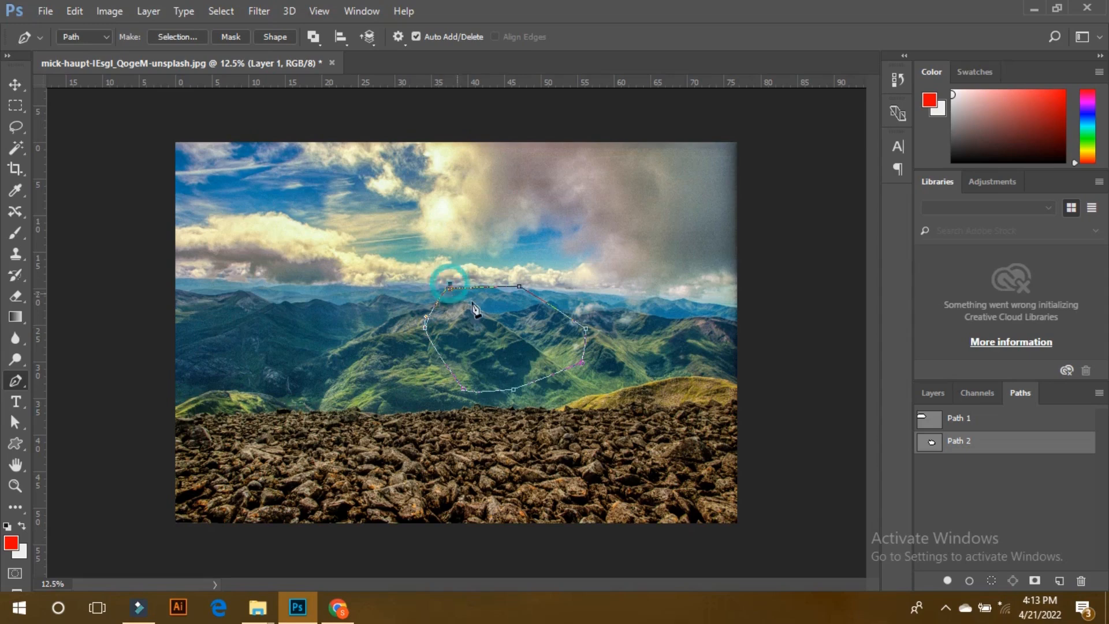
Step: Compare the cloud path and the mountain path by activating each, and load Path 1 as a selection
{"action": "left_click", "coordinate": [1017, 472]}
{"action": "left_click", "coordinate": [982, 421]}
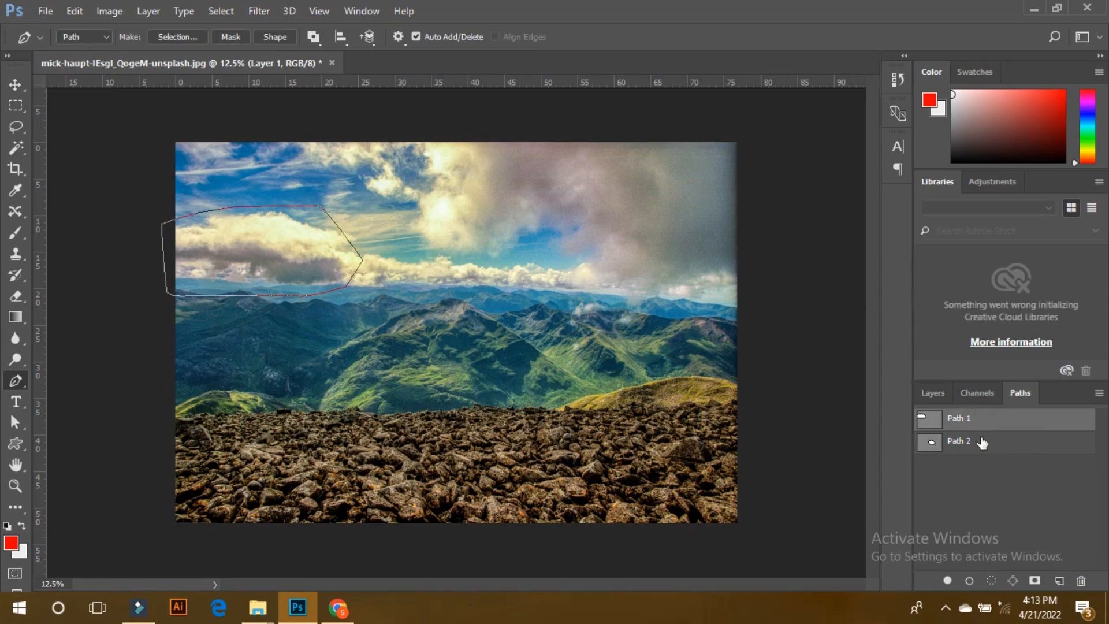
{"action": "left_click", "coordinate": [981, 440]}
{"action": "left_click", "coordinate": [983, 425]}
{"action": "left_click", "coordinate": [983, 441]}
{"action": "left_click", "coordinate": [973, 420]}
{"action": "key", "text": "ctrl+Return"}
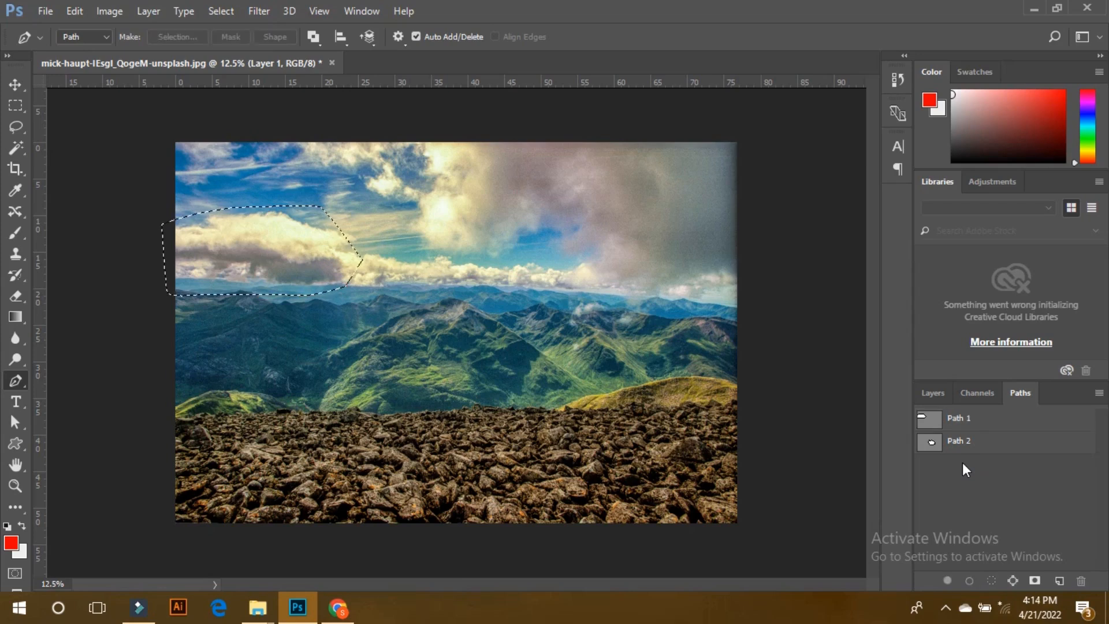
Step: Try to move the selected cloud area with the Move tool while Layer 1 is active
{"action": "left_click", "coordinate": [15, 85]}
{"action": "left_click", "coordinate": [213, 227]}
{"action": "left_click", "coordinate": [550, 239]}
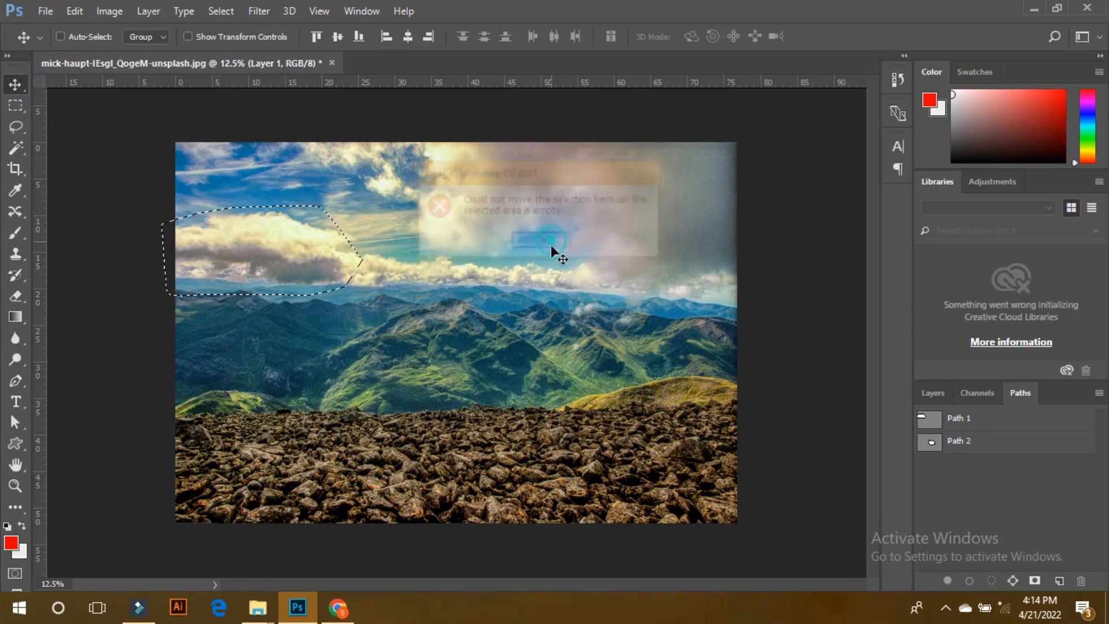
{"action": "left_click", "coordinate": [927, 385]}
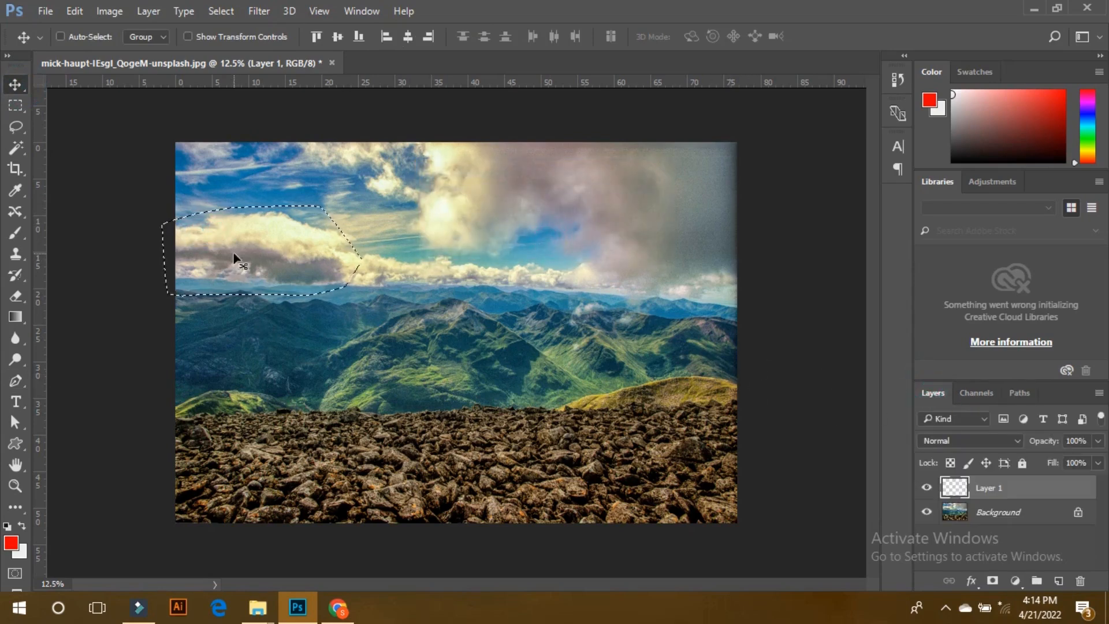
{"action": "left_click", "coordinate": [265, 242]}
{"action": "left_click", "coordinate": [541, 240]}
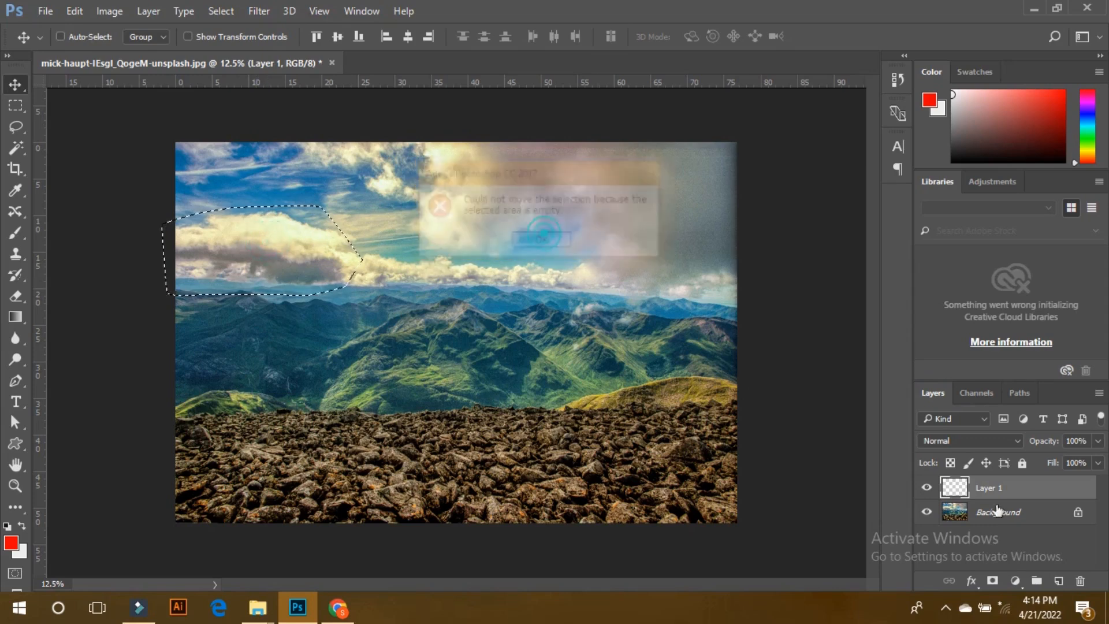
Step: Move the selected cloud of the Background layer rightward across the sky, and undo the move
{"action": "left_click", "coordinate": [982, 513]}
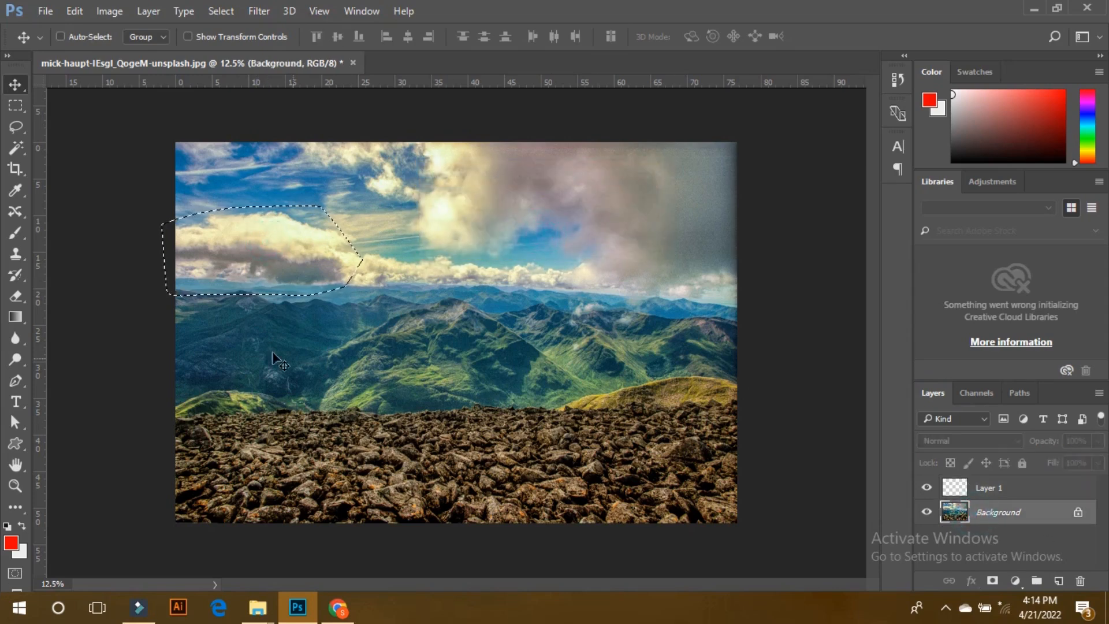
{"action": "left_click_drag", "start_coordinate": [242, 267], "coordinate": [454, 265]}
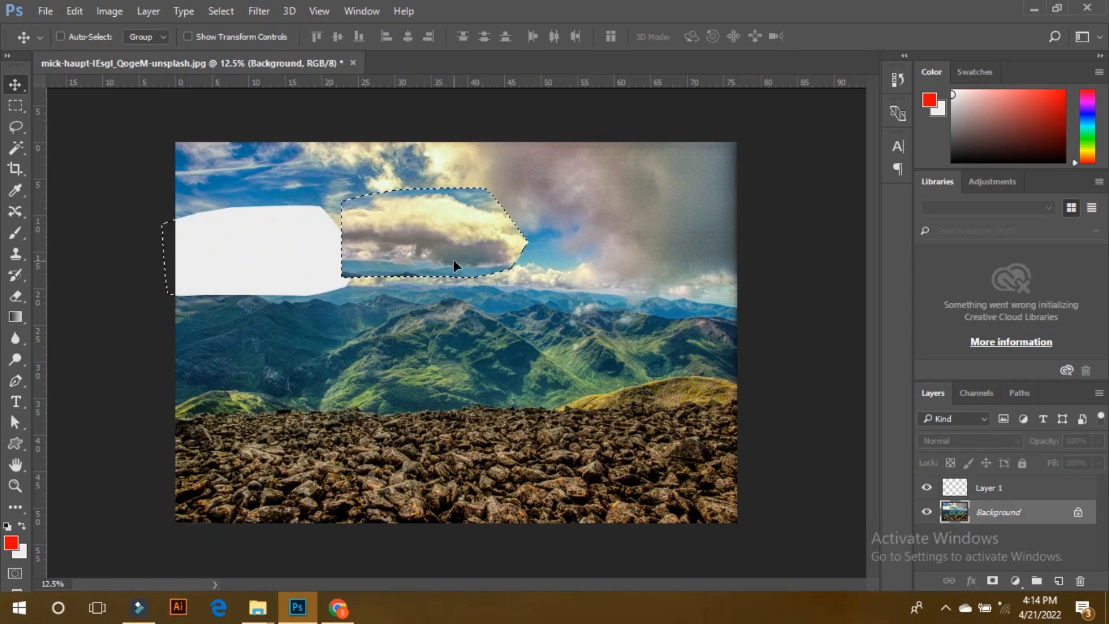
{"action": "key", "text": "ctrl+z"}
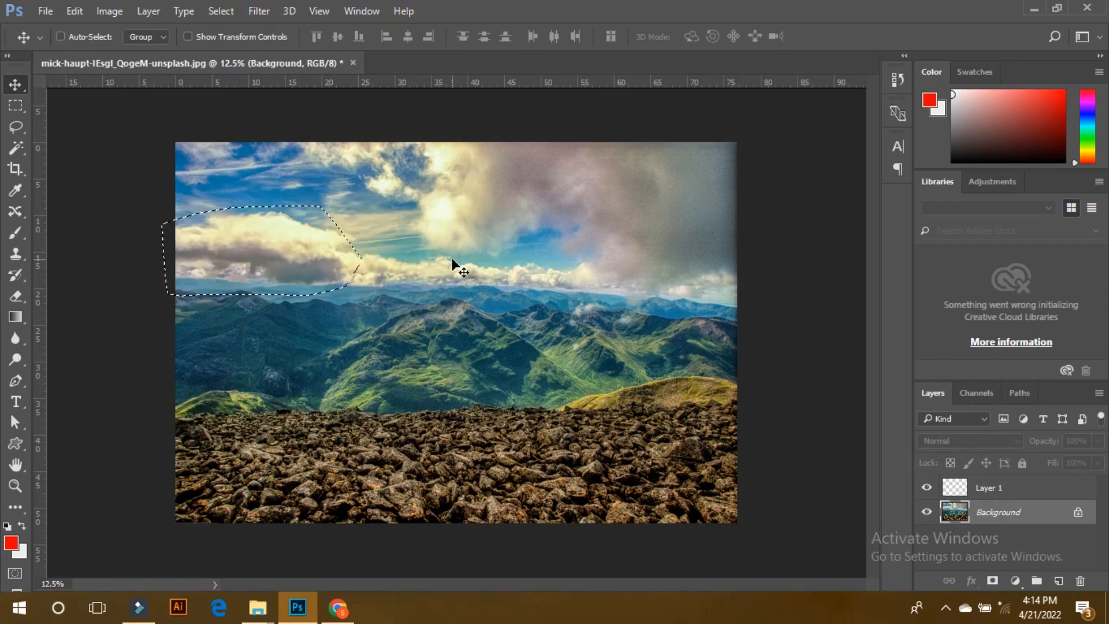
Step: Add two overlapping Rectangular Marquee areas across the sky and mountains to the cloud selection
{"action": "left_click", "coordinate": [18, 106]}
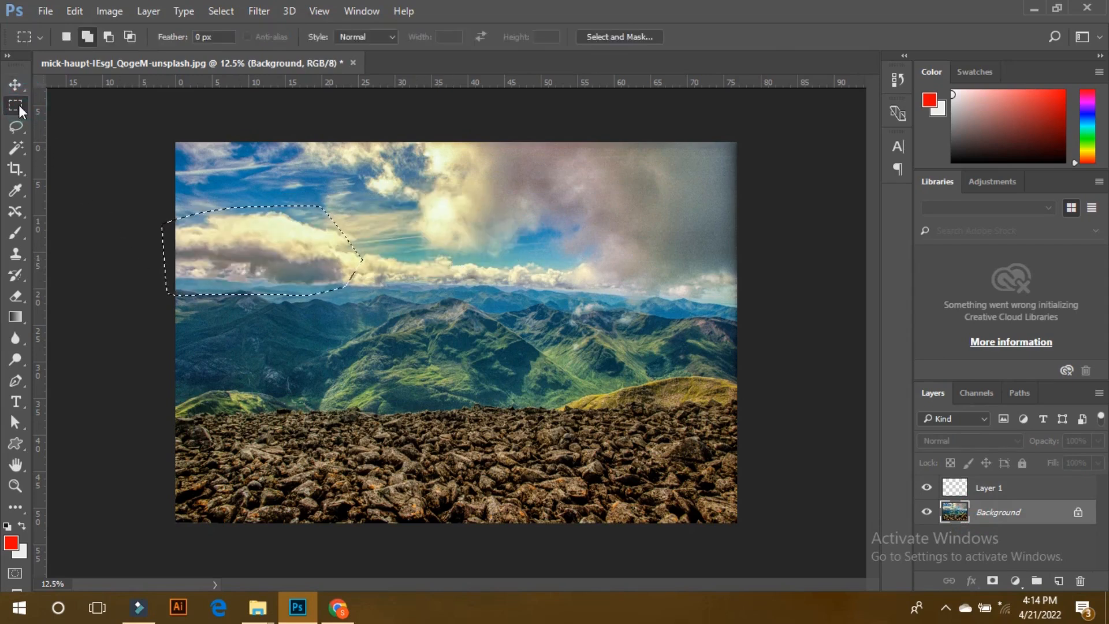
{"action": "mouse_move", "coordinate": [161, 149]}
{"action": "left_mouse_down"}
{"action": "mouse_move", "coordinate": [555, 289]}
{"action": "mouse_move", "coordinate": [589, 316]}
{"action": "left_mouse_up"}
{"action": "left_click_drag", "start_coordinate": [333, 231], "coordinate": [586, 394]}
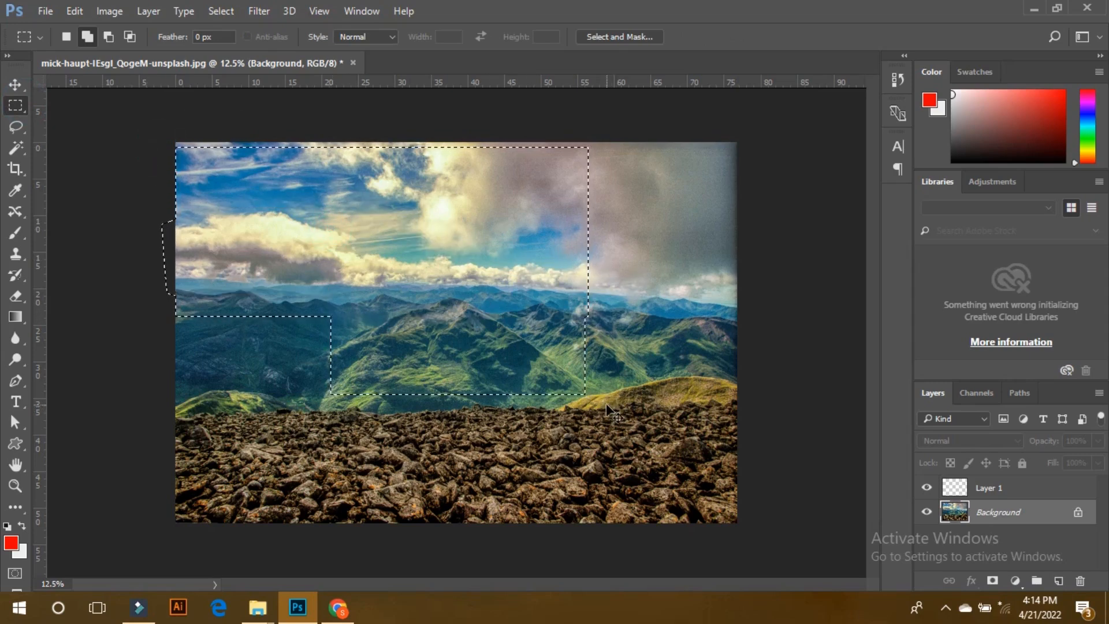
{"action": "left_click", "coordinate": [606, 403]}
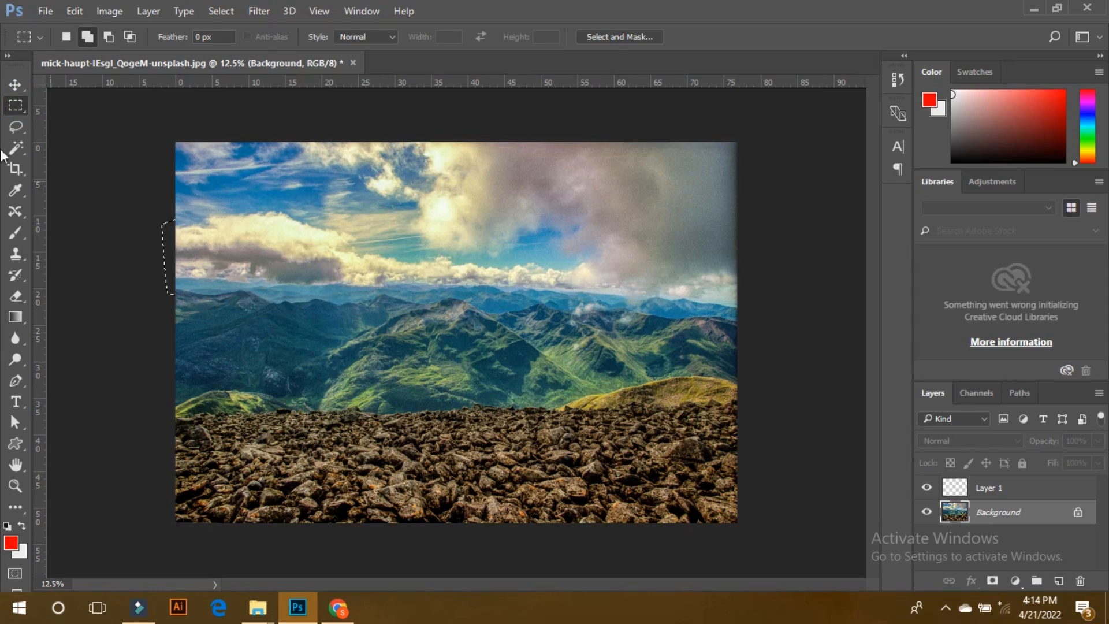
Step: Preview a Motion Blur at angle 0 with a distance of 138 pixels on the Background layer, and cancel it
{"action": "left_click", "coordinate": [15, 85]}
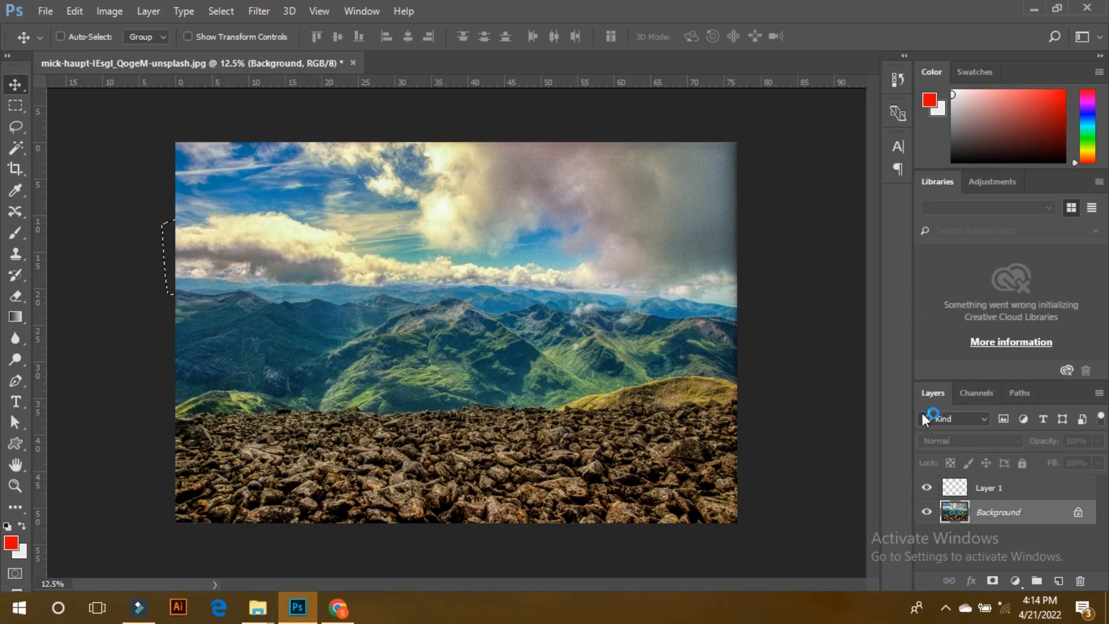
{"action": "left_click", "coordinate": [14, 85]}
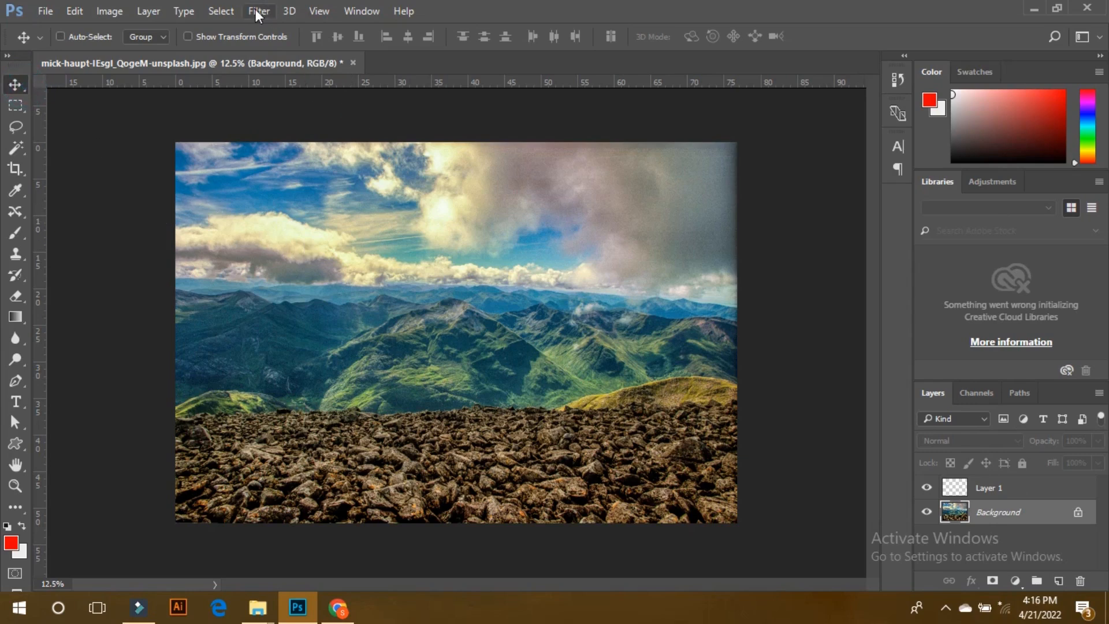
{"action": "left_click", "coordinate": [259, 12]}
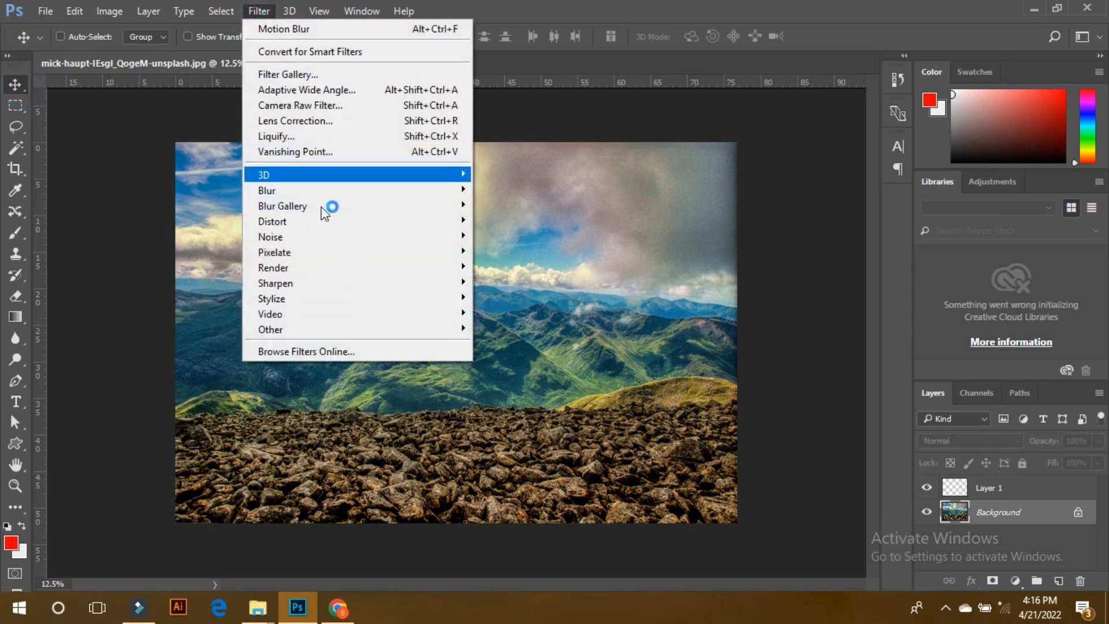
{"action": "left_click", "coordinate": [287, 192]}
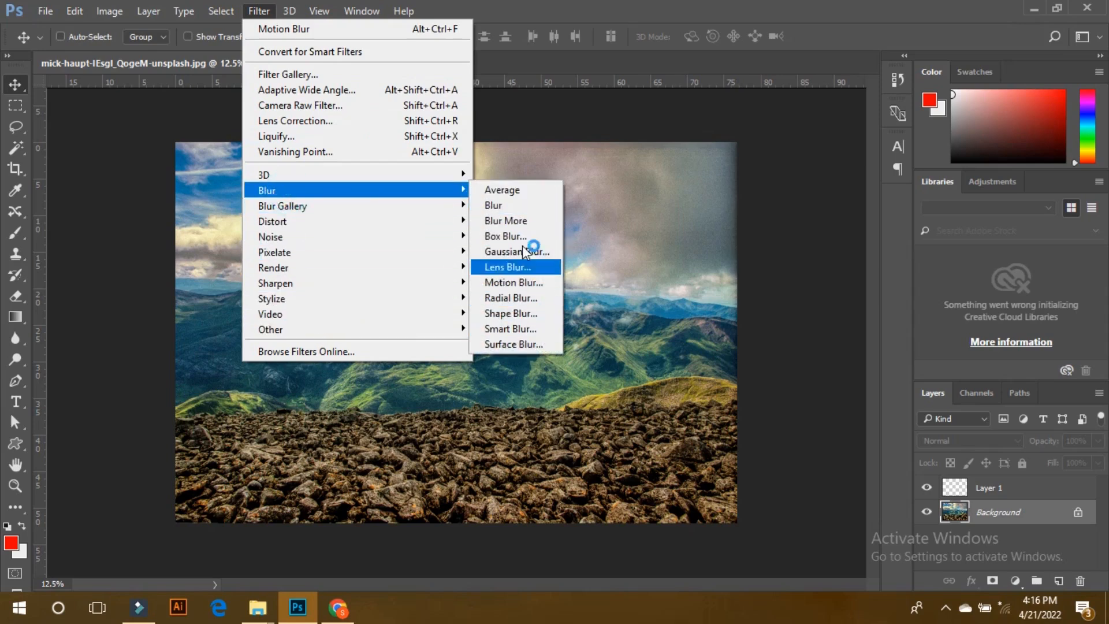
{"action": "left_click", "coordinate": [527, 282]}
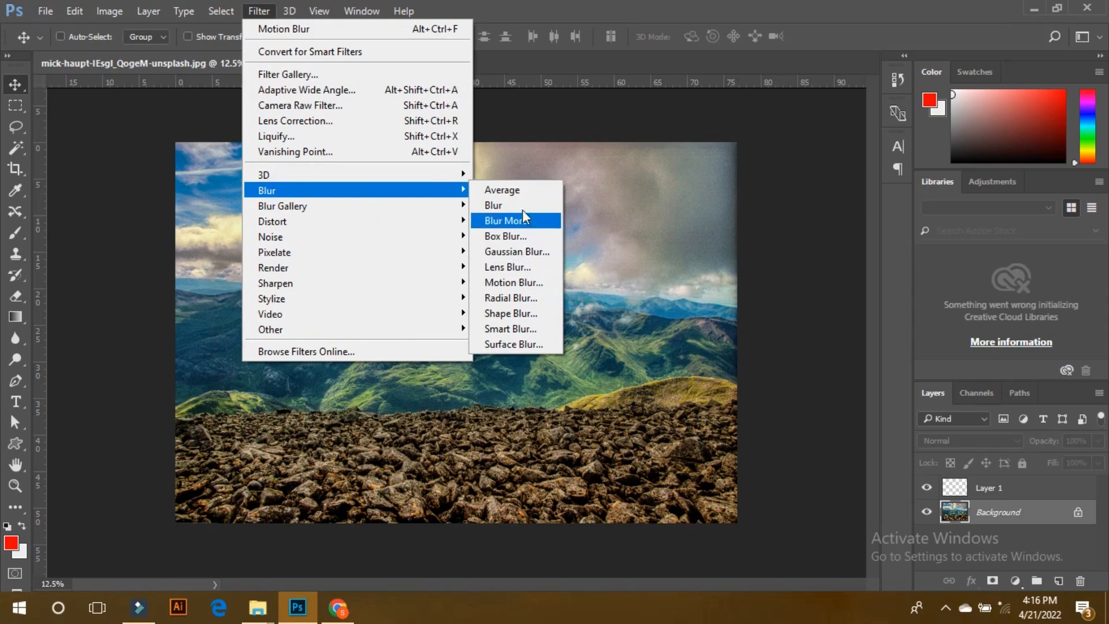
{"action": "left_click", "coordinate": [524, 282]}
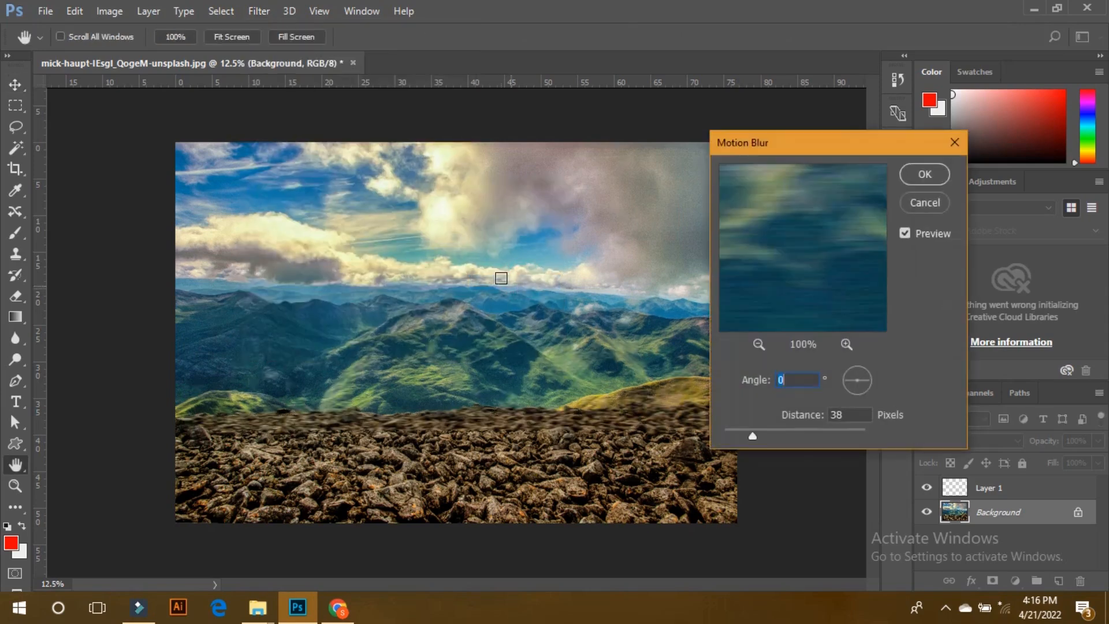
{"action": "left_click", "coordinate": [783, 431]}
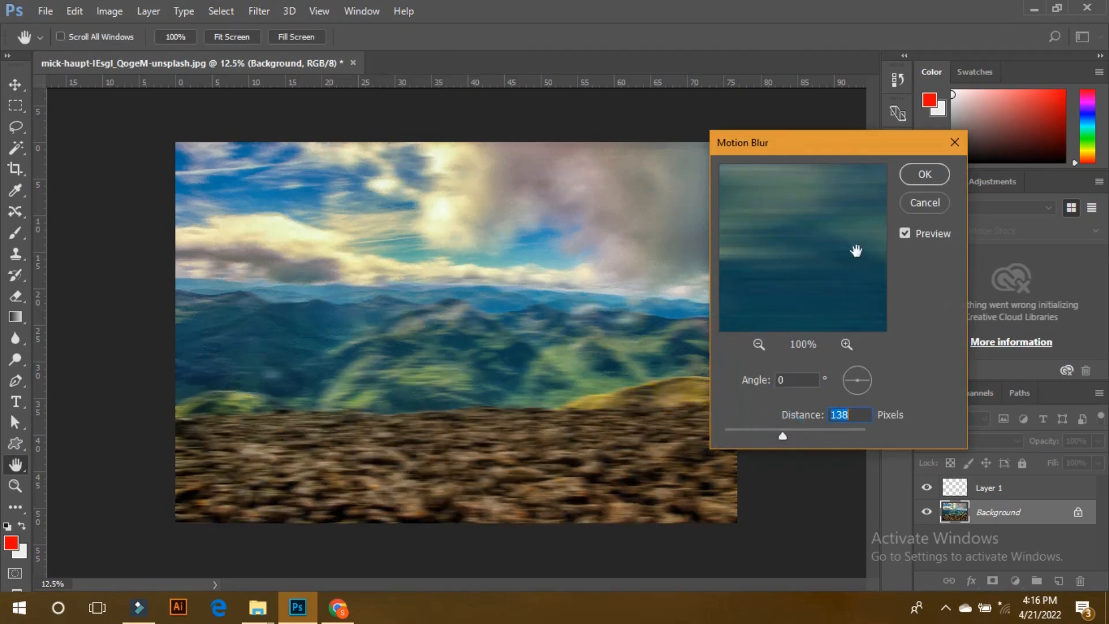
{"action": "left_click", "coordinate": [912, 206]}
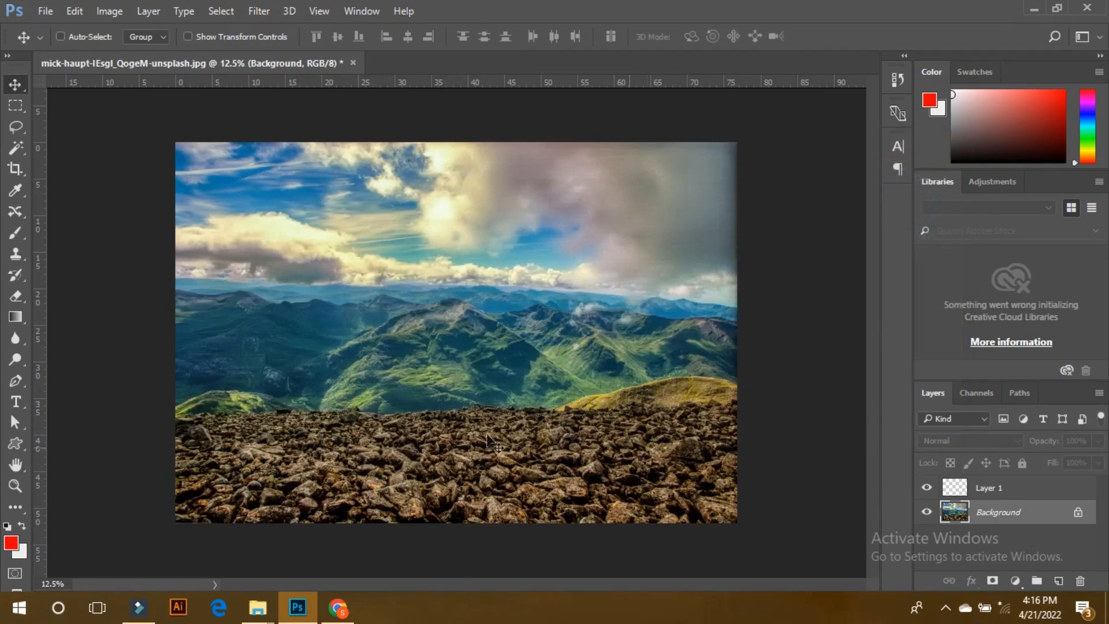
Step: Browse the Distort and Sharpen filter groups, and open the Background layer in the Camera Raw Filter
{"action": "left_click", "coordinate": [257, 12]}
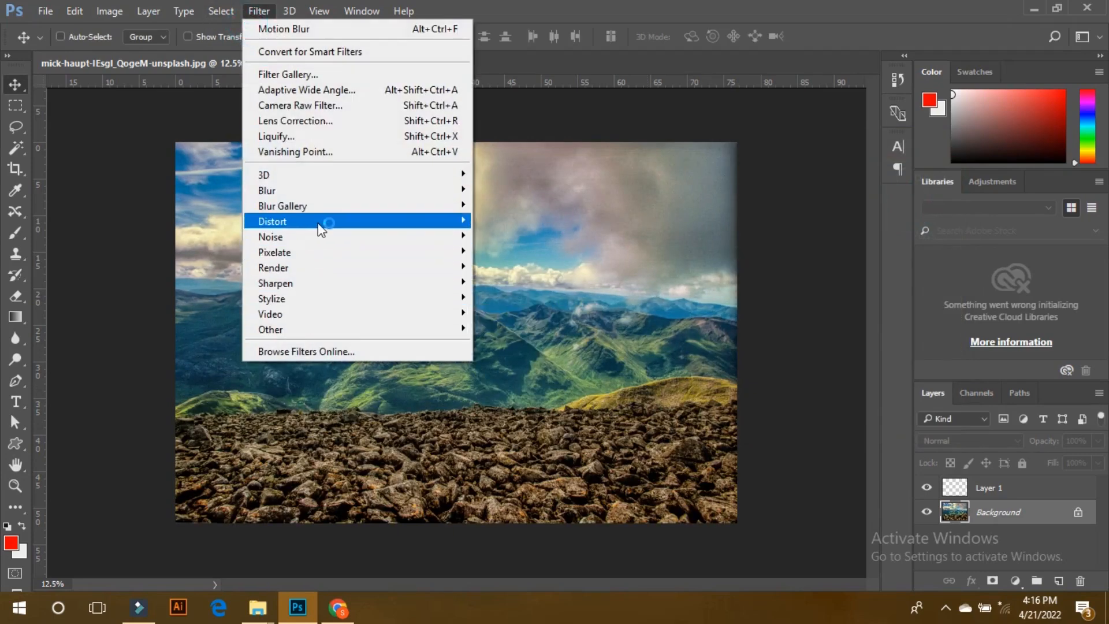
{"action": "mouse_move", "coordinate": [321, 228]}
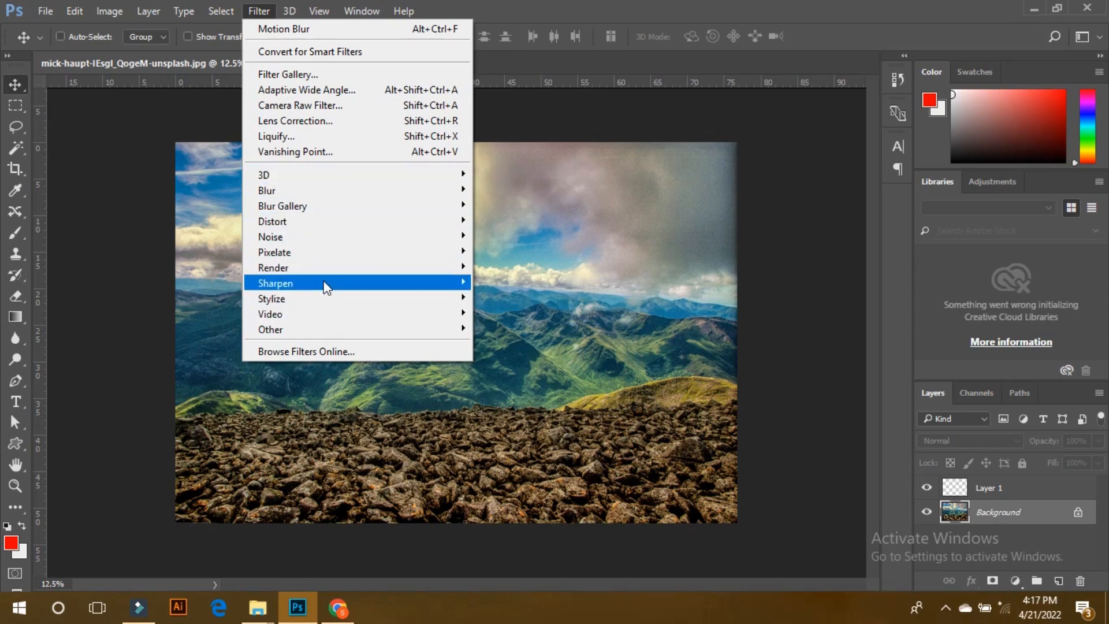
{"action": "mouse_move", "coordinate": [323, 280]}
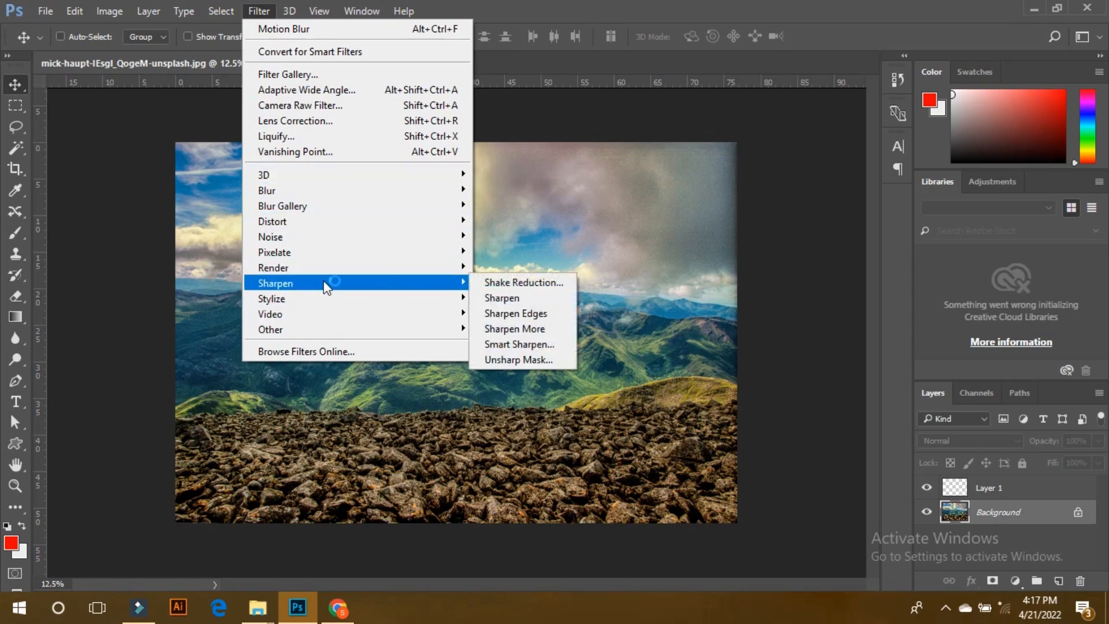
{"action": "mouse_move", "coordinate": [298, 191]}
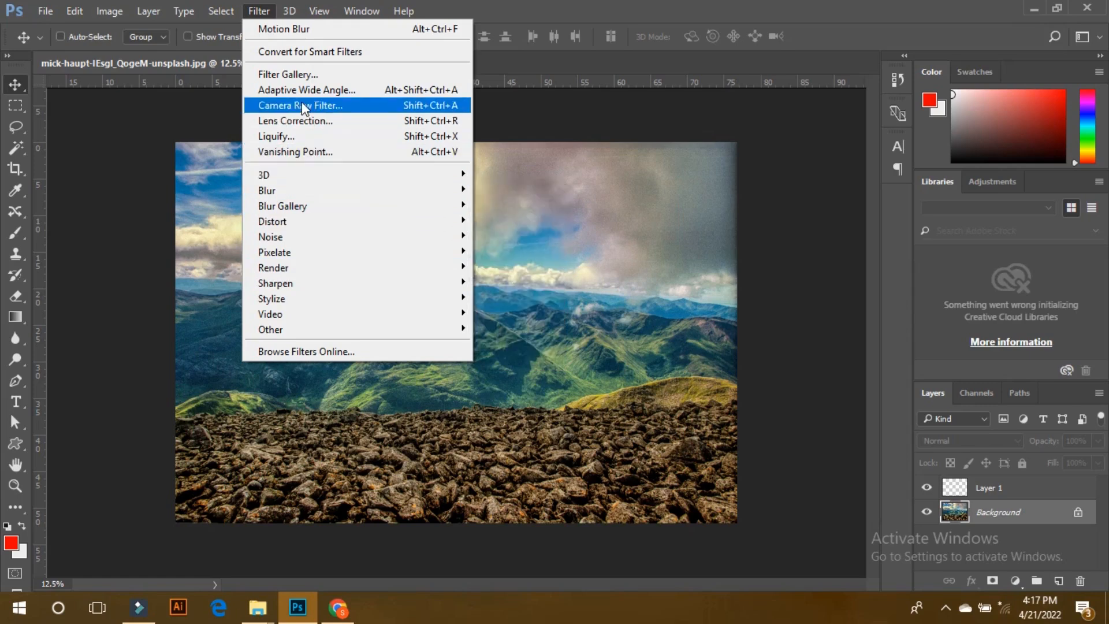
{"action": "left_click", "coordinate": [353, 107]}
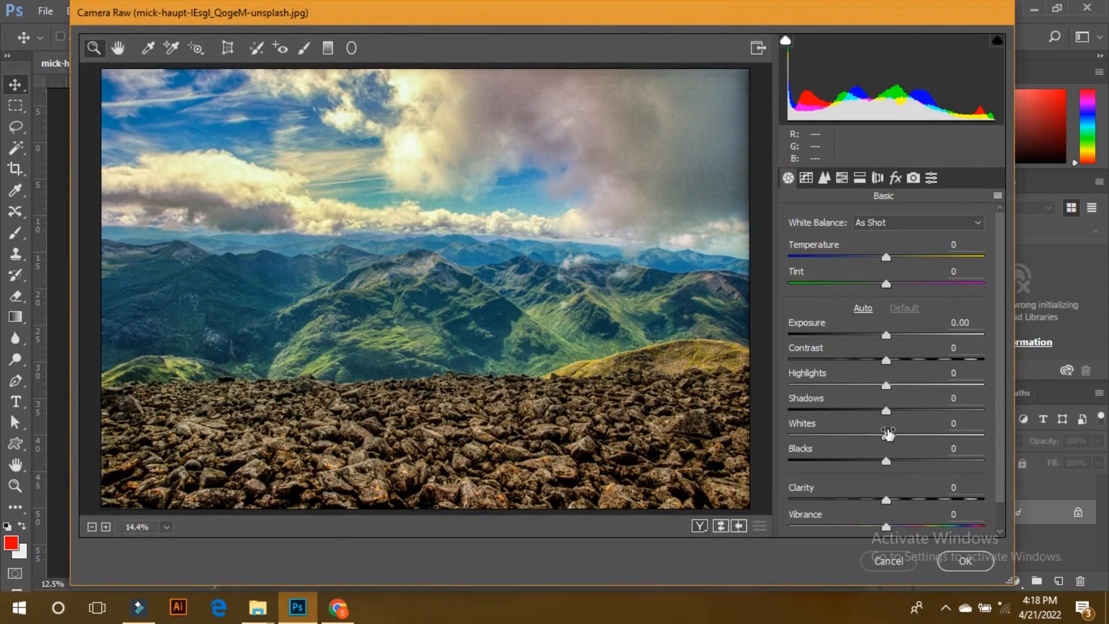
Step: Try lowering the Camera Raw exposure to -0.20, and reset it to 0
{"action": "left_click", "coordinate": [889, 338]}
{"action": "mouse_move", "coordinate": [892, 338]}
{"action": "left_mouse_down"}
{"action": "mouse_move", "coordinate": [914, 337]}
{"action": "mouse_move", "coordinate": [882, 338]}
{"action": "left_mouse_up"}
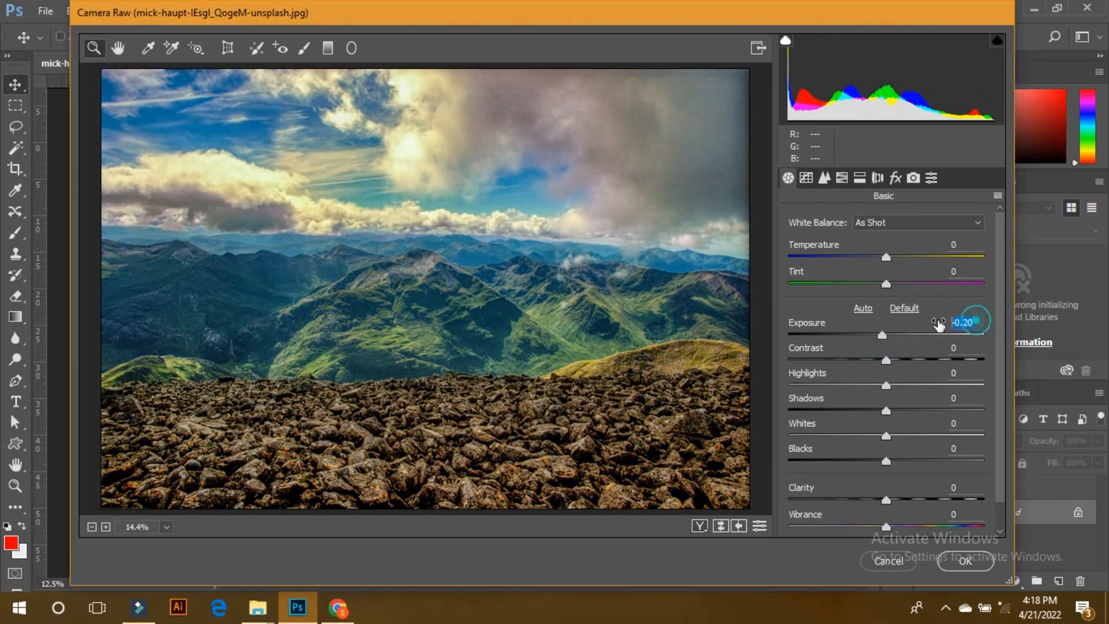
{"action": "type", "text": "0"}
{"action": "key", "text": "Return"}
Step: Set the basic tones to Contrast +63, Highlights -29, Shadows +63, Whites -56 and Blacks +90
{"action": "left_click", "coordinate": [887, 363]}
{"action": "left_click_drag", "start_coordinate": [888, 363], "coordinate": [959, 353]}
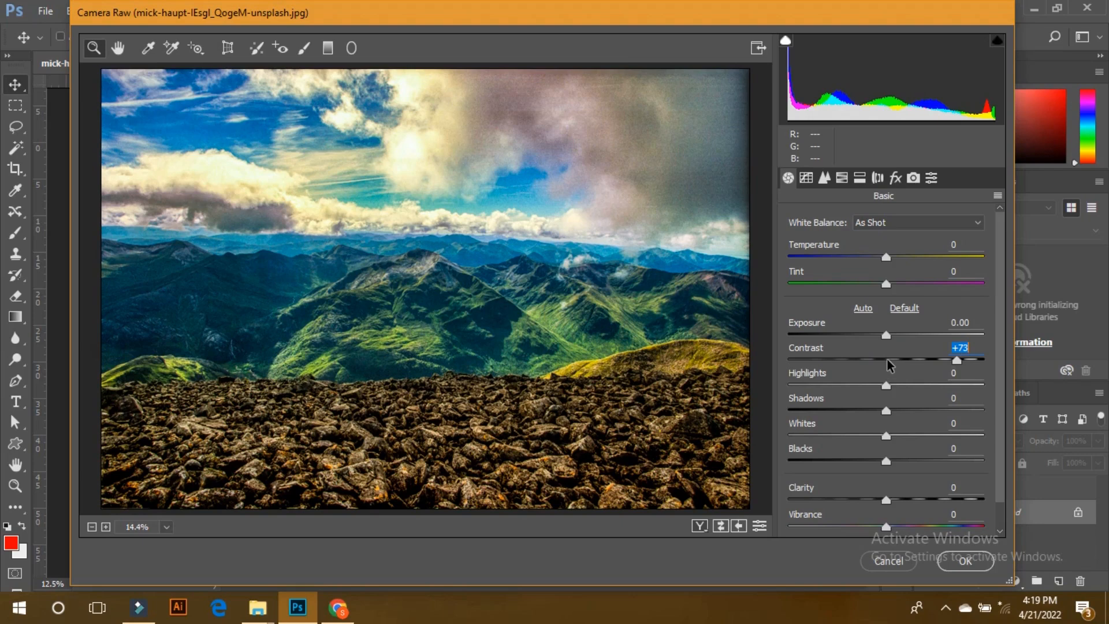
{"action": "left_click_drag", "start_coordinate": [890, 363], "coordinate": [950, 369]}
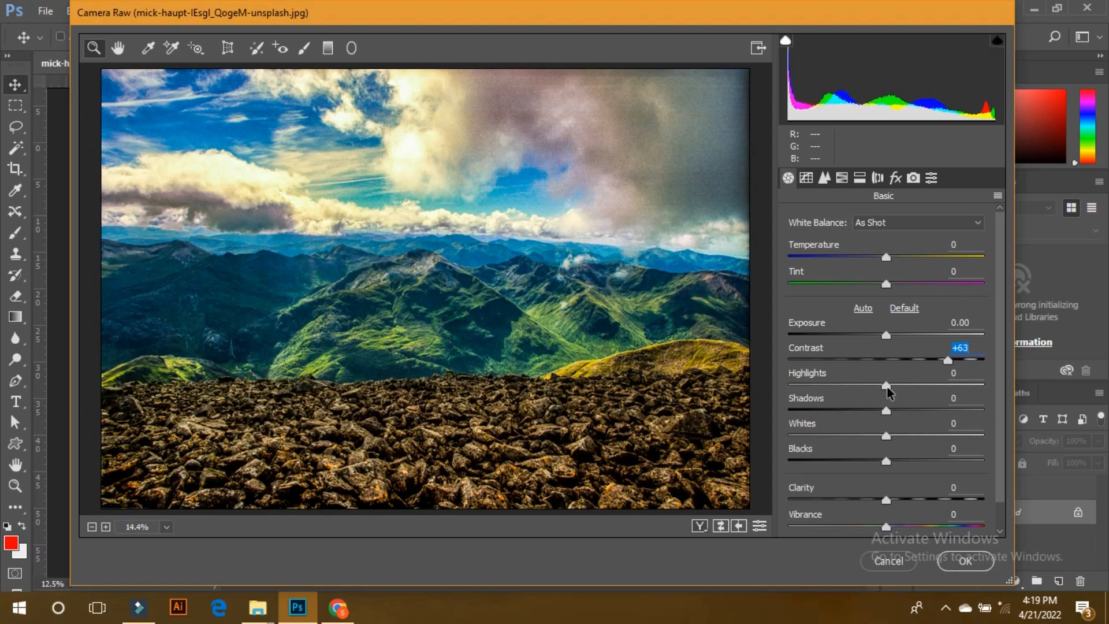
{"action": "left_click_drag", "start_coordinate": [886, 386], "coordinate": [948, 416]}
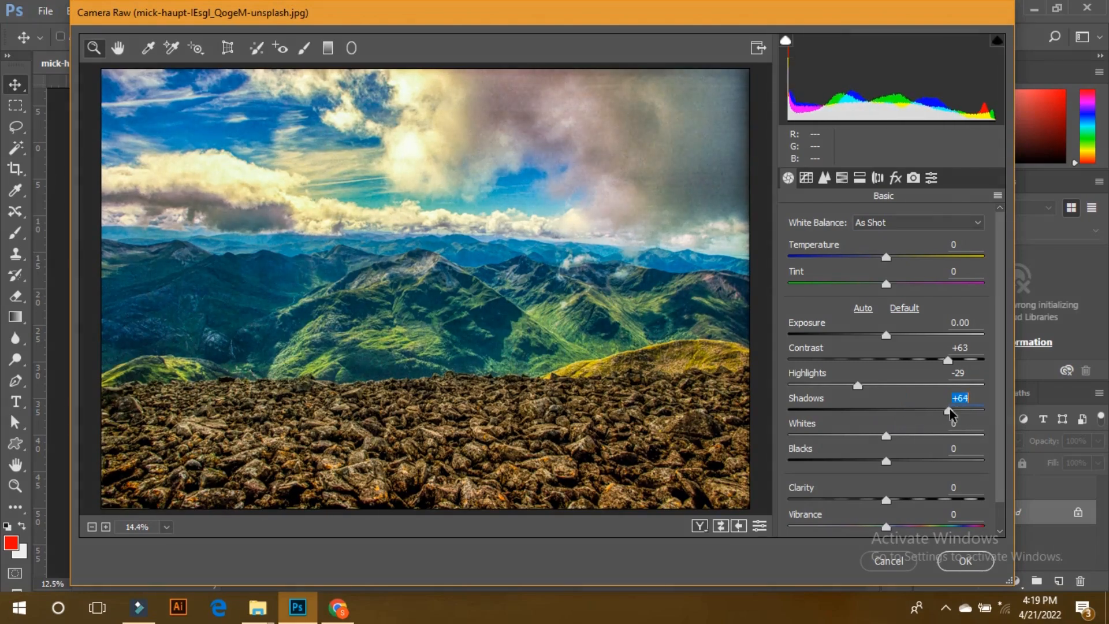
{"action": "left_click_drag", "start_coordinate": [887, 437], "coordinate": [833, 437]}
{"action": "left_click_drag", "start_coordinate": [886, 461], "coordinate": [974, 457]}
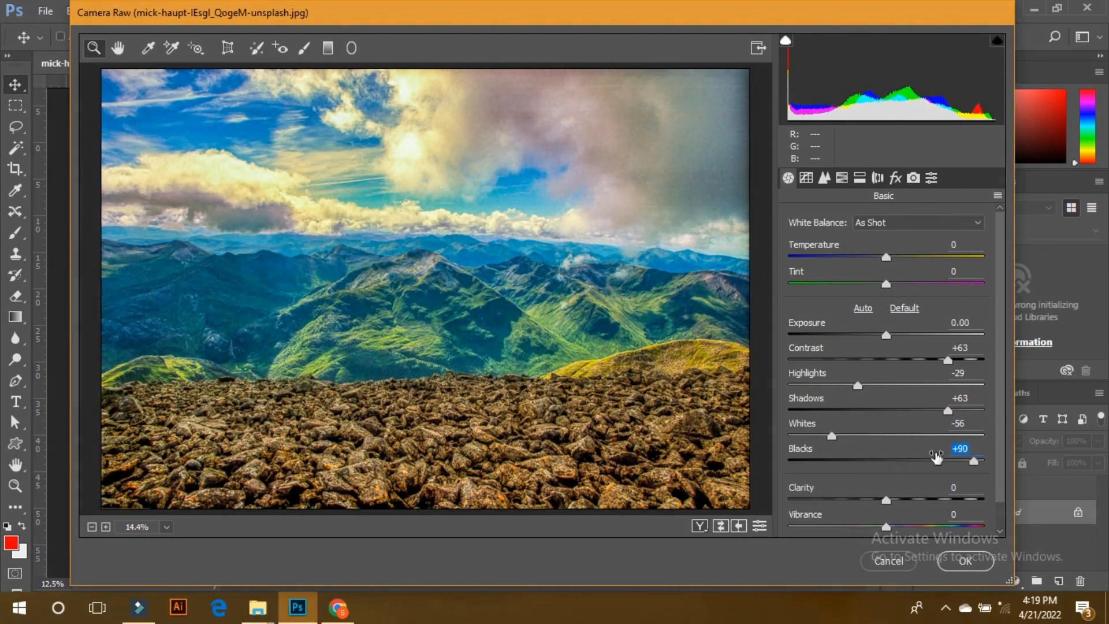
Step: Raise the photo's Clarity to +46 and its Vibrance to +33
{"action": "scroll", "coordinate": [936, 456], "scroll_direction": "down", "scroll_amount": 1}
{"action": "left_click_drag", "start_coordinate": [885, 470], "coordinate": [931, 465]}
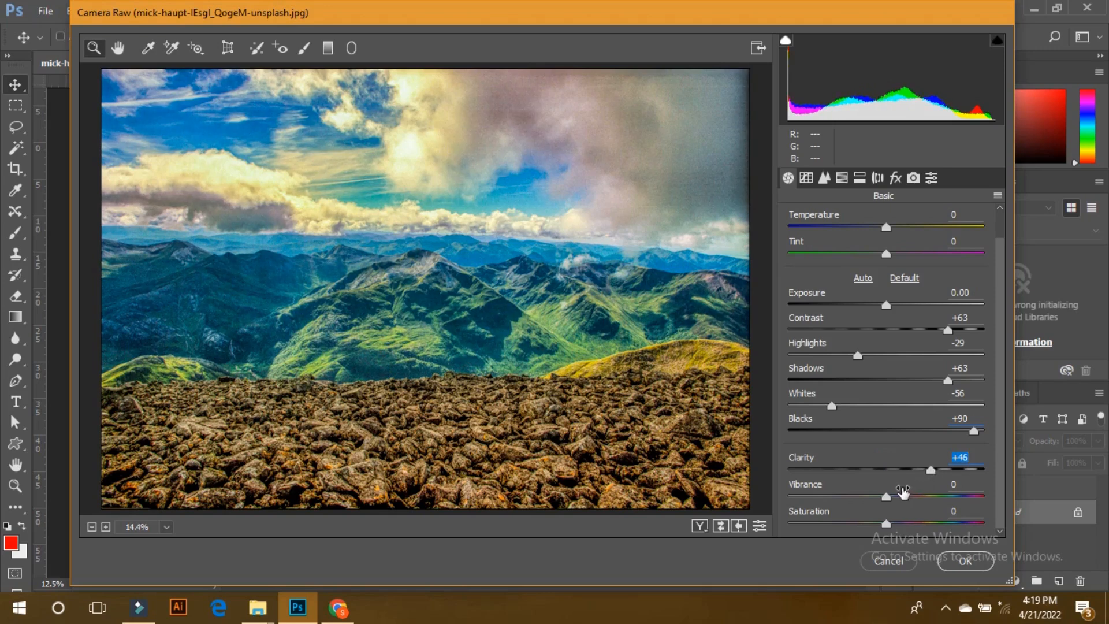
{"action": "left_click_drag", "start_coordinate": [887, 497], "coordinate": [911, 499]}
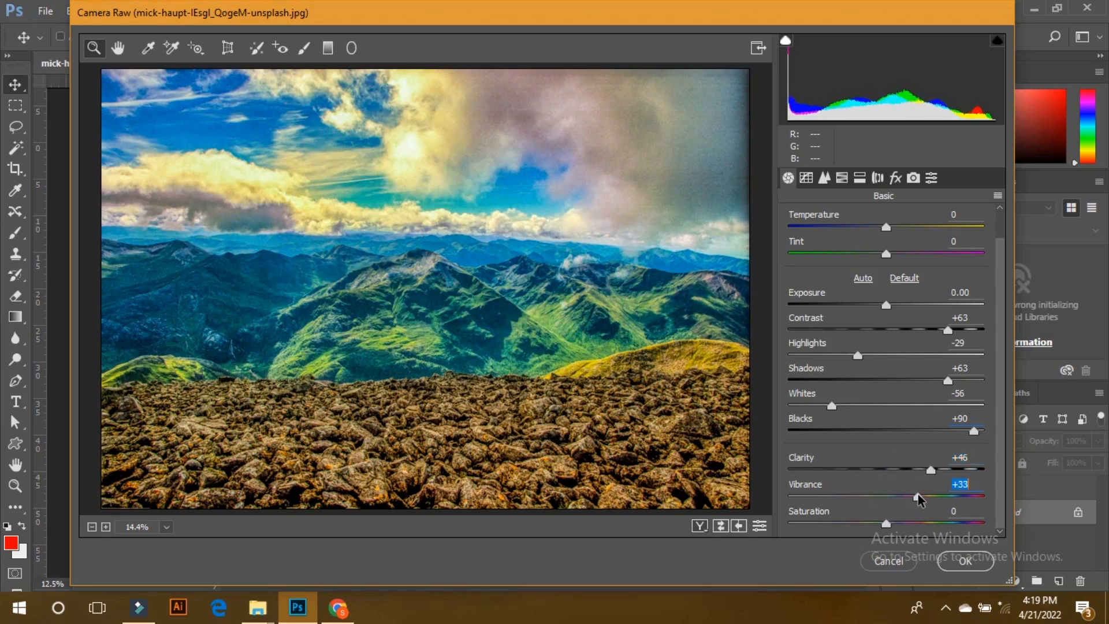
Step: Set Darks to -28 in the parametric tone curve, and apply the Camera Raw adjustments to the Background layer
{"action": "left_click", "coordinate": [807, 180]}
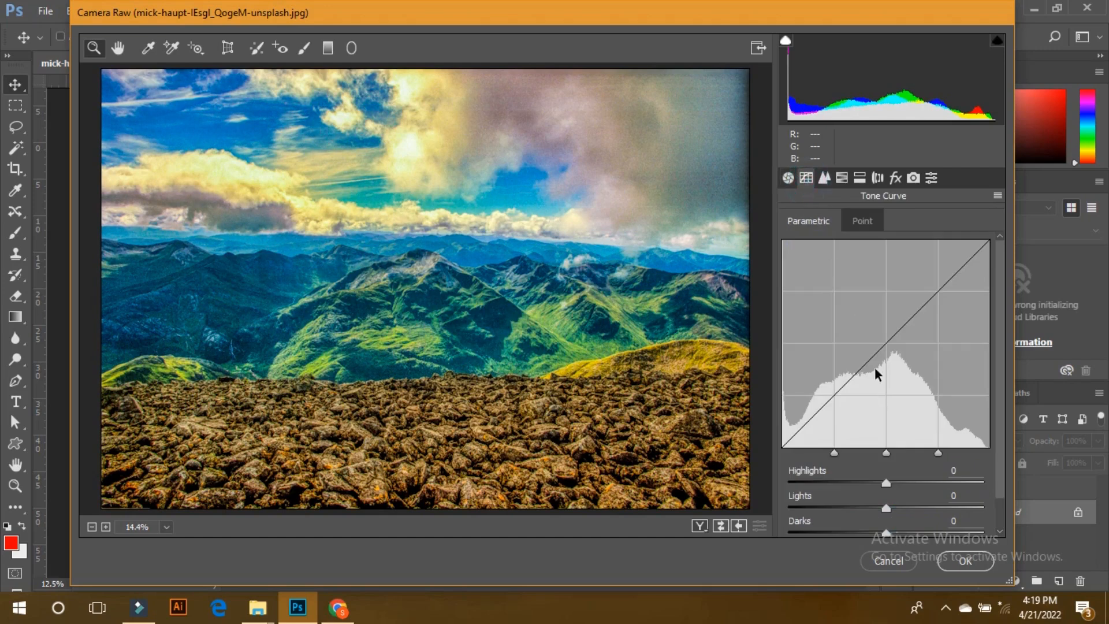
{"action": "scroll", "coordinate": [893, 511], "scroll_direction": "down", "scroll_amount": 1}
{"action": "left_click_drag", "start_coordinate": [888, 498], "coordinate": [862, 507]}
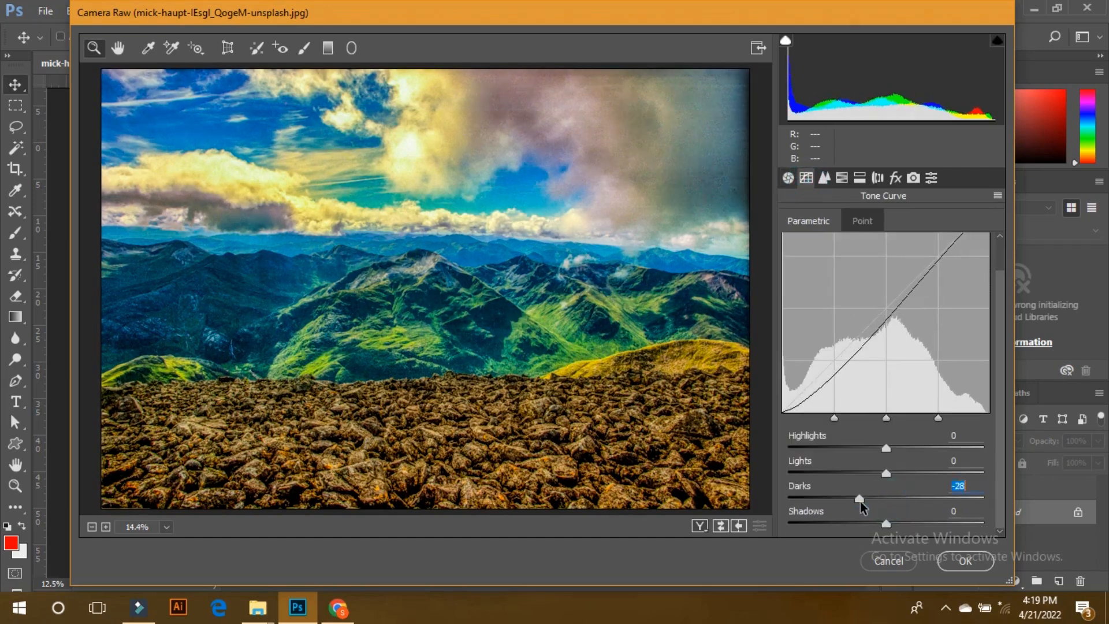
{"action": "left_click", "coordinate": [948, 565]}
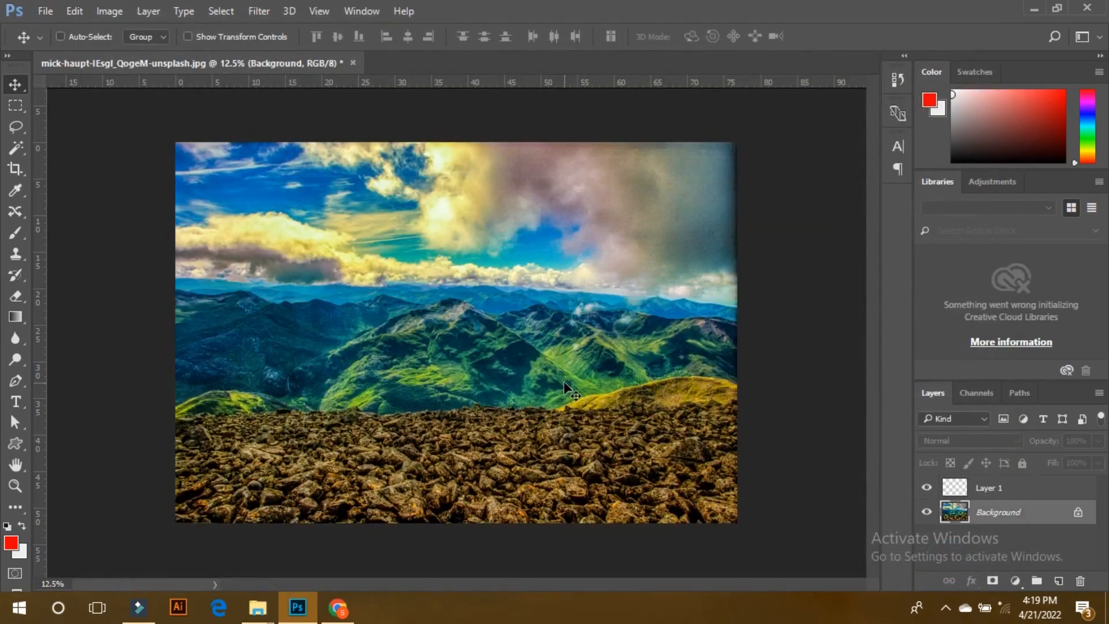
Step: Compare the photo before and after the Camera Raw edit by repeatedly undoing and redoing it, ending with the edit applied
{"action": "key", "text": "ctrl+z"}
{"action": "key", "text": "ctrl+z"}
{"action": "key", "text": "ctrl+z"}
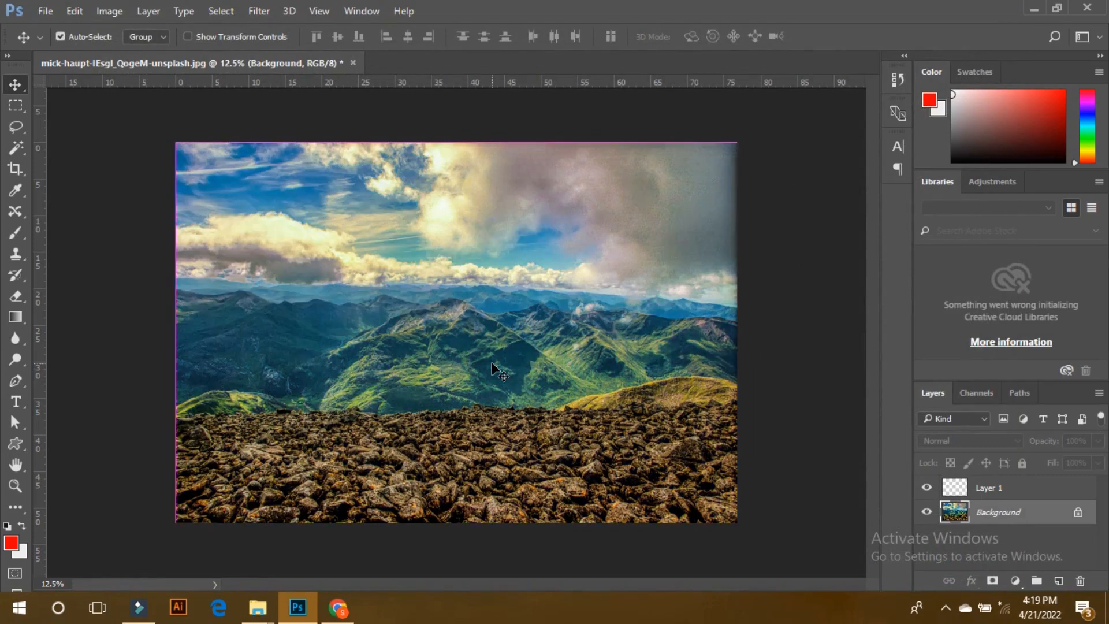
{"action": "key", "text": "ctrl+z"}
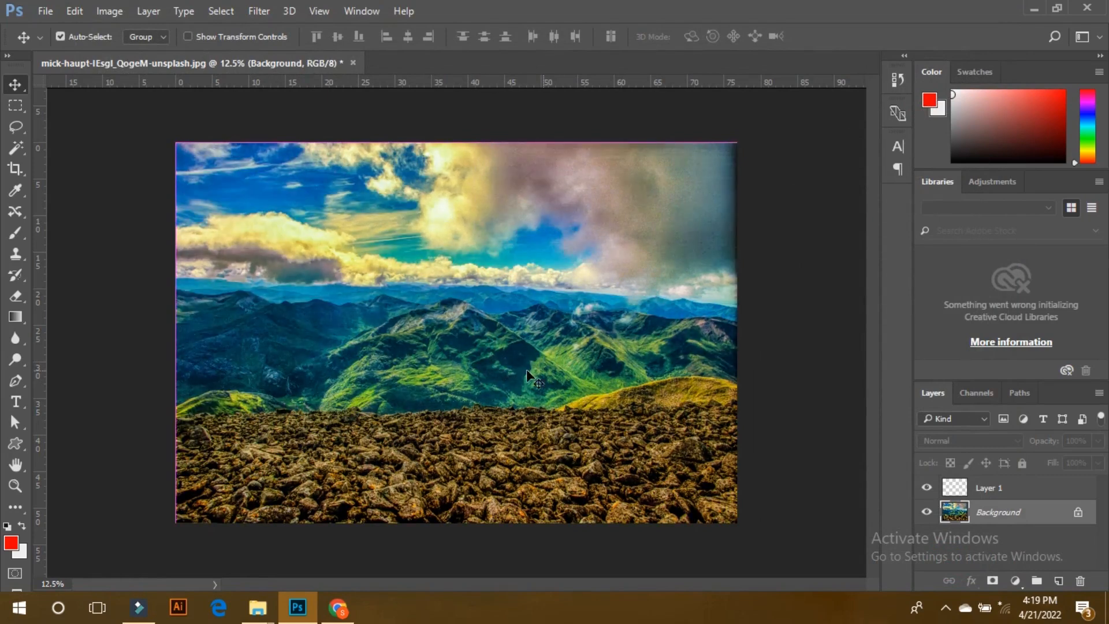
{"action": "key", "text": "ctrl+z"}
{"action": "key", "text": "ctrl+z"}
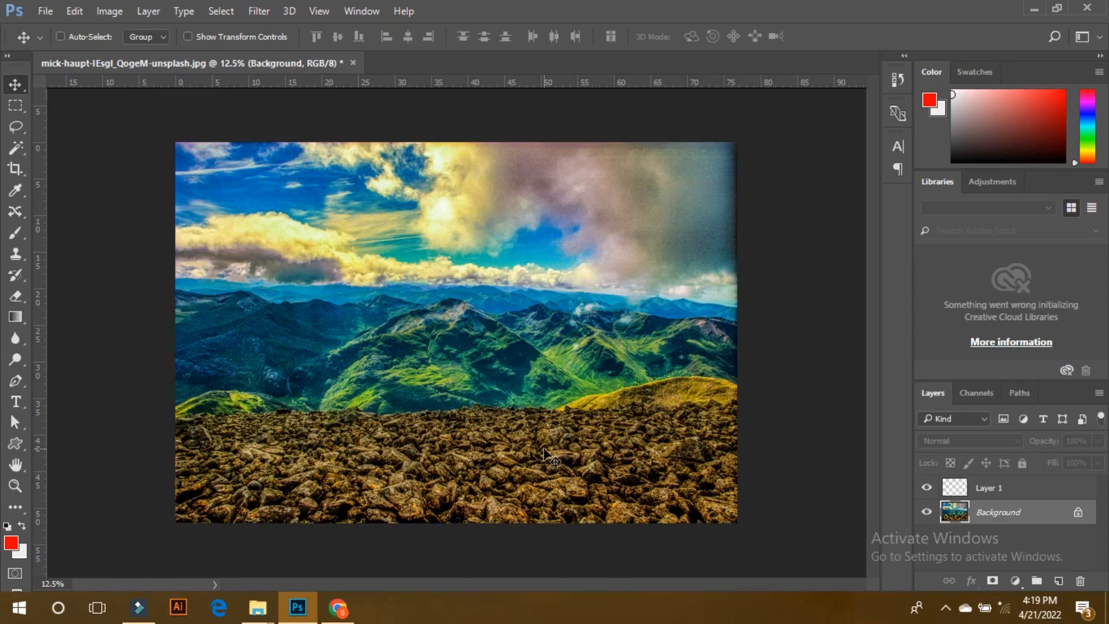